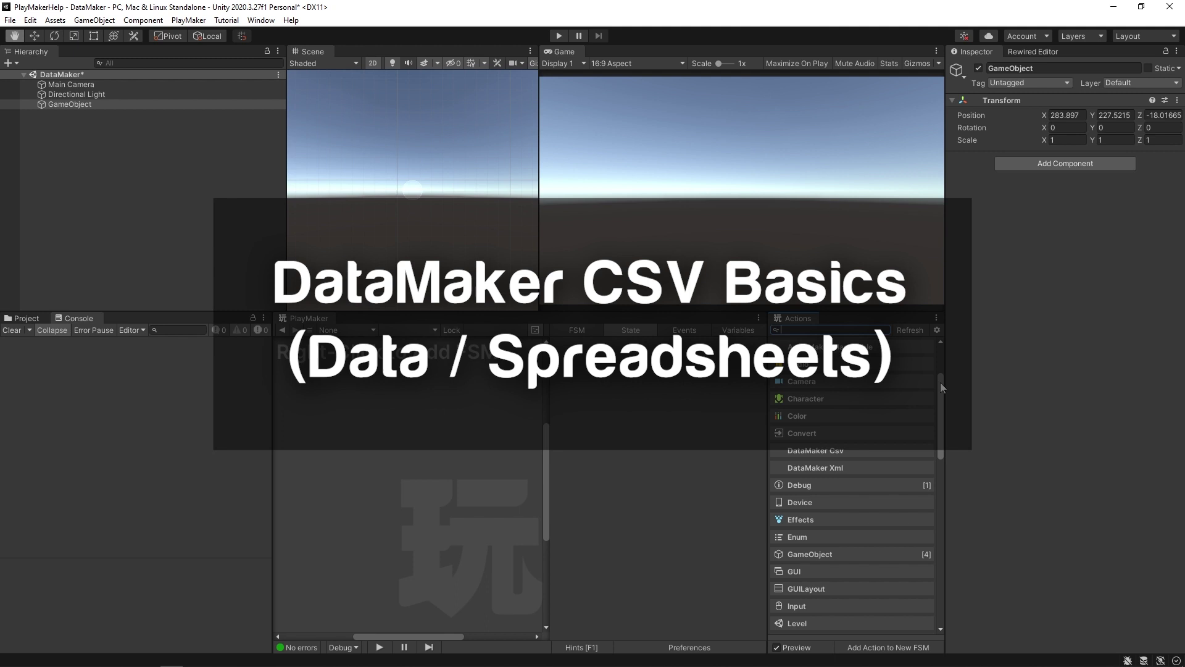
# Step: Deselect everything in the Unity Hierarchy so the Inspector is empty
pyautogui.click(176, 193)
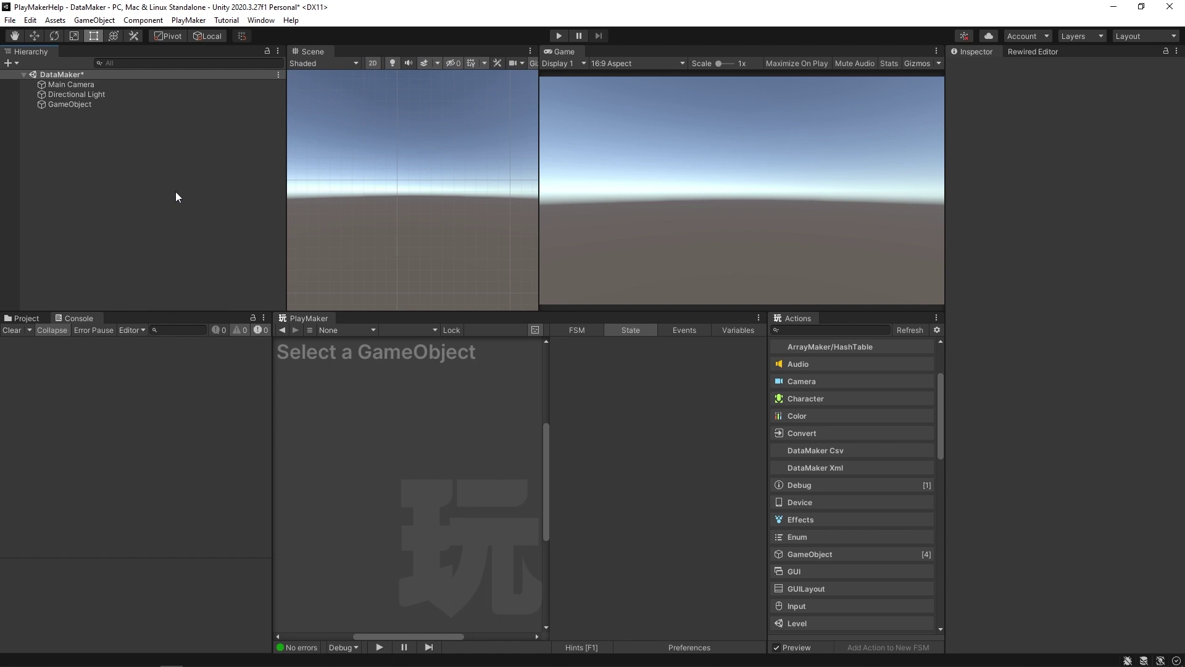
# Step: Find the Data Maker package in the PlayMaker Ecosystem browser, then close the browser
pyautogui.click(188, 19)
pyautogui.moveTo(210, 48)
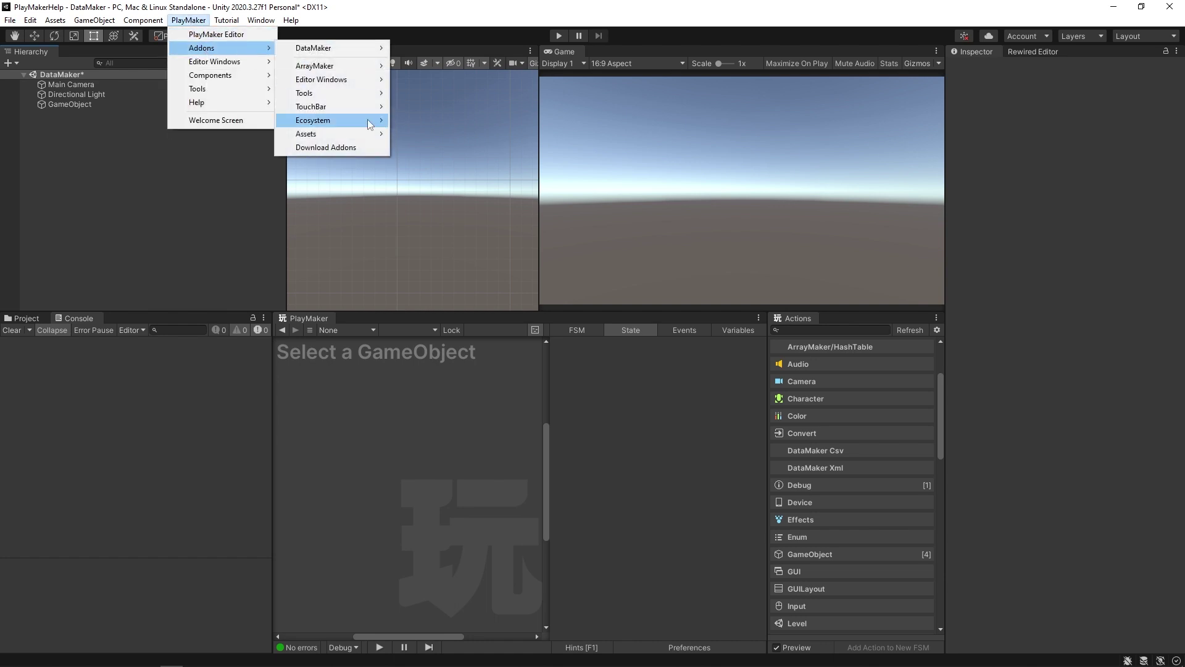
pyautogui.moveTo(368, 119)
pyautogui.click(460, 120)
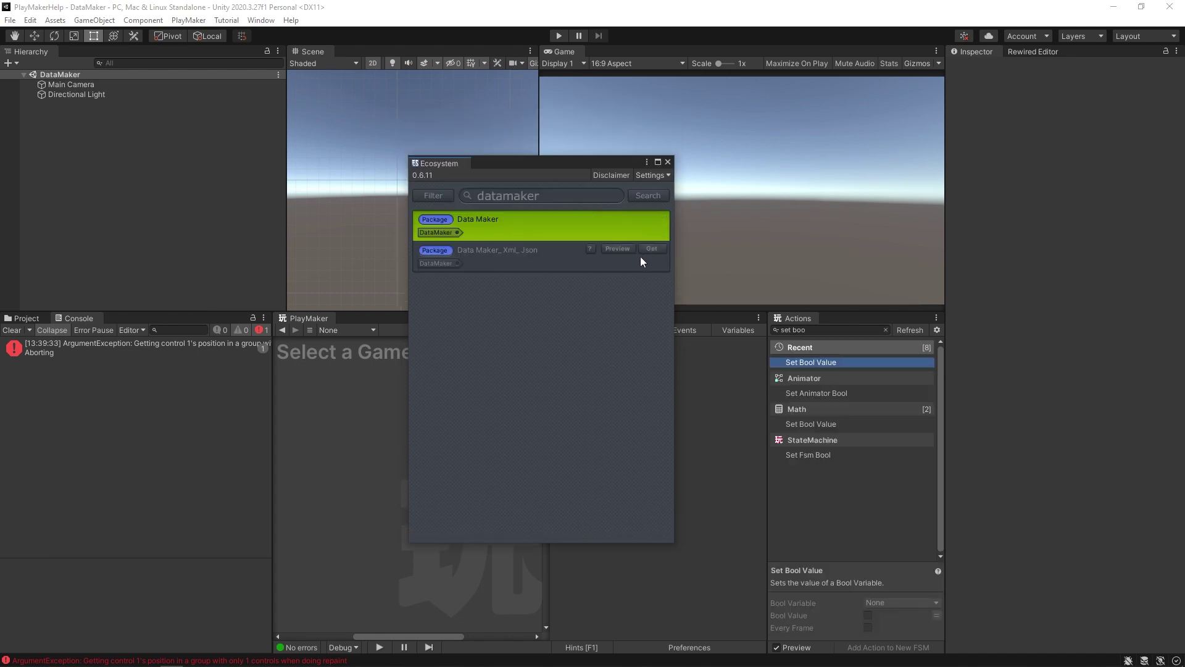
pyautogui.moveTo(643, 230)
pyautogui.click(666, 163)
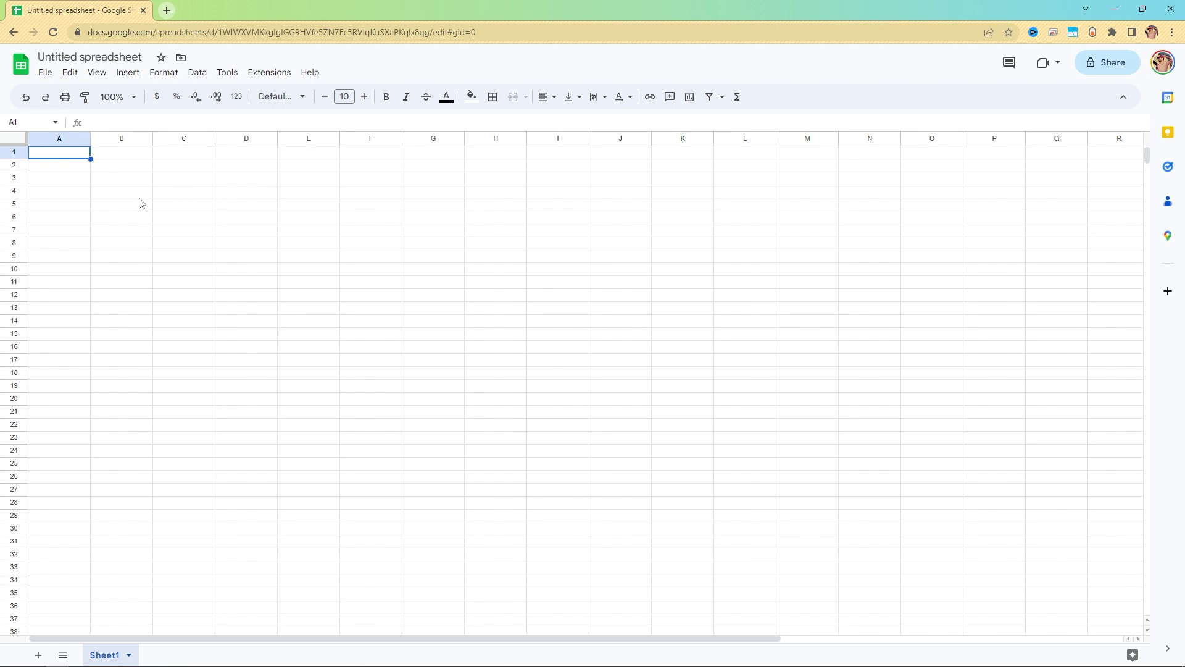
# Step: Enter the headers EnemyType, Health, Strength and Speed in cells A1 to D1
pyautogui.doubleClick(79, 154)
pyautogui.write('EnemyType')
pyautogui.press('Tab')
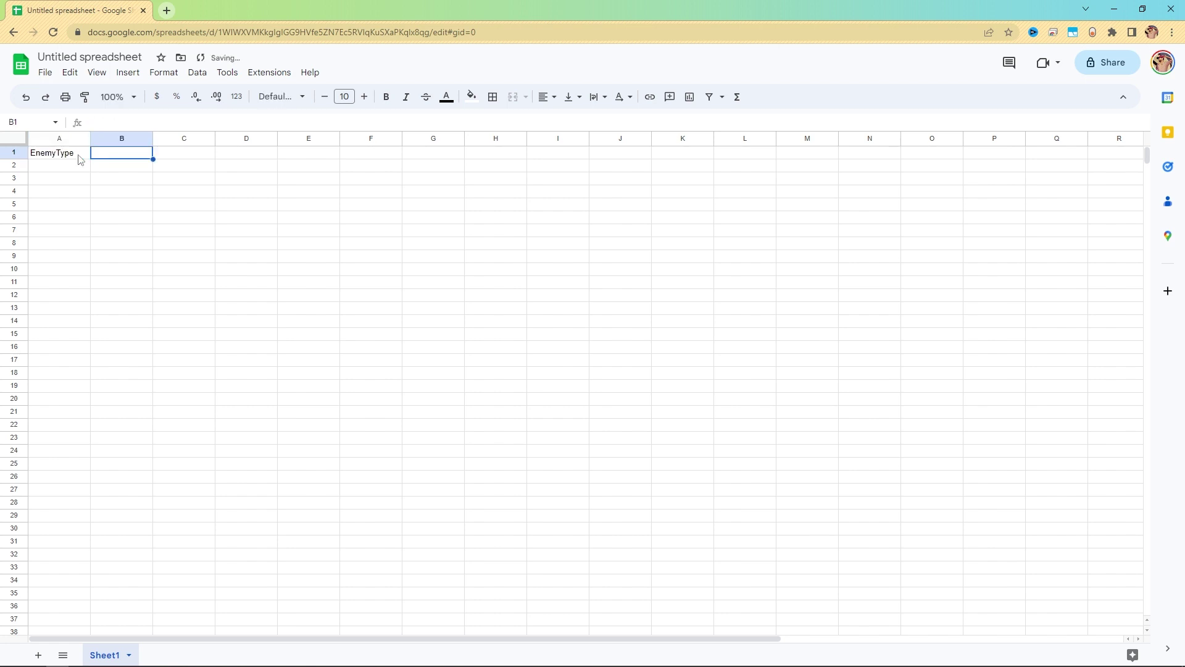
pyautogui.write('Health')
pyautogui.press('Tab')
pyautogui.write('Strength')
pyautogui.press('Tab')
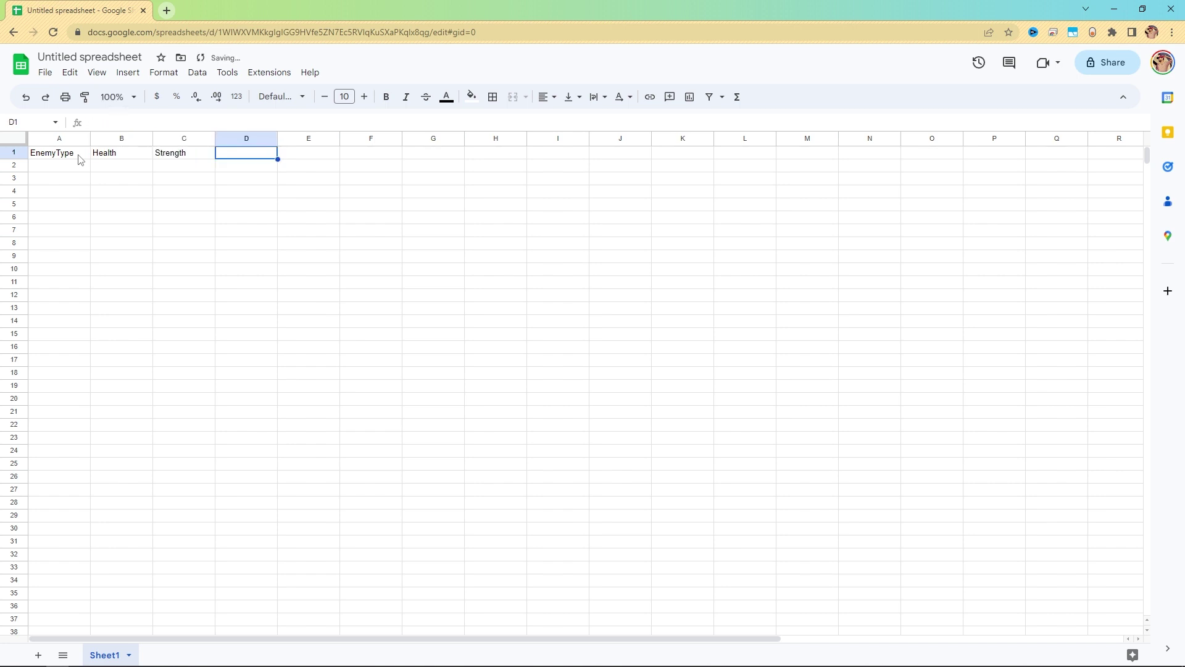
pyautogui.write('Speed')
pyautogui.press('Return')
pyautogui.click(161, 230)
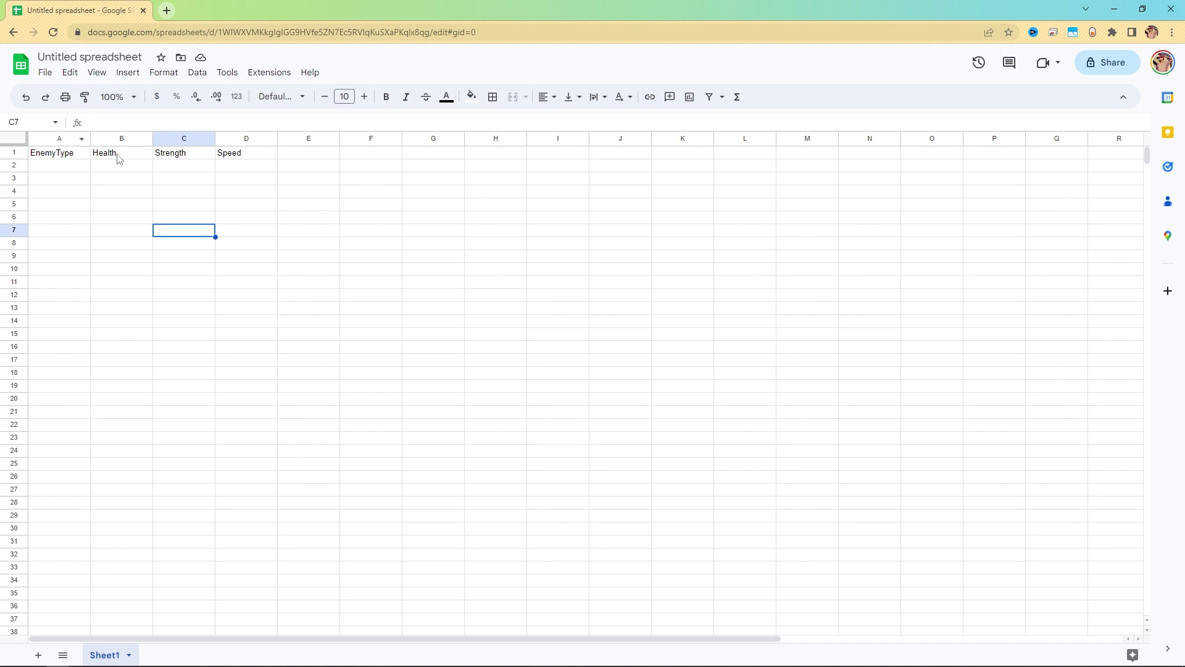
# Step: Title the spreadsheet MyGameData
pyautogui.click(87, 57)
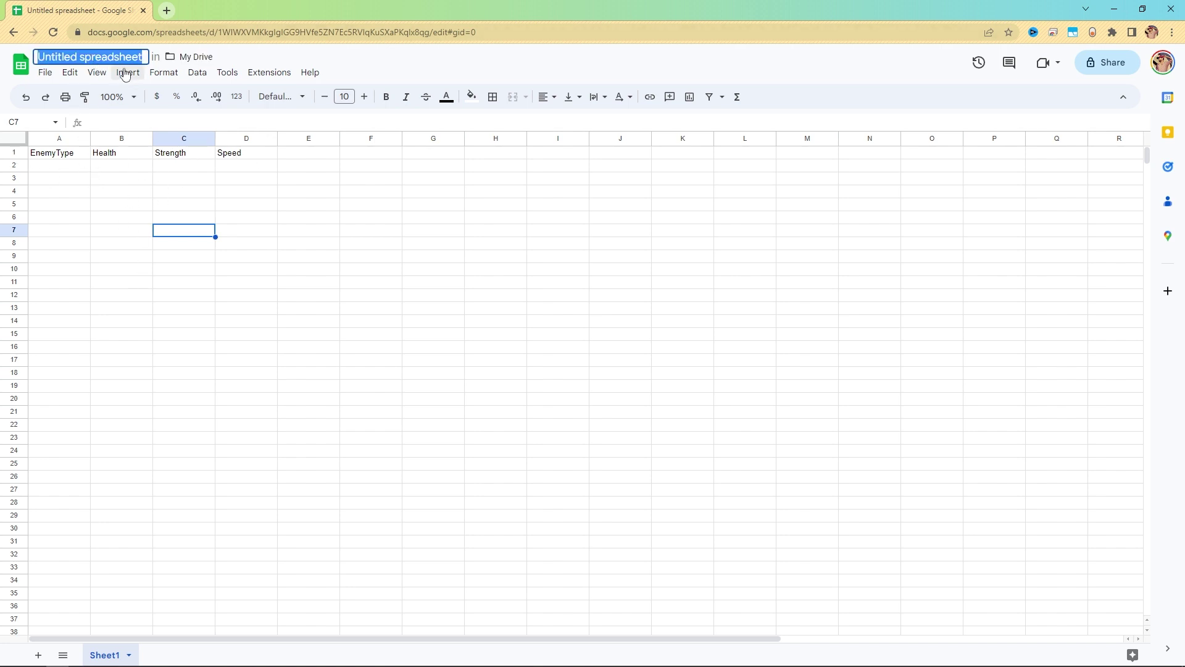
pyautogui.write('MyGam')
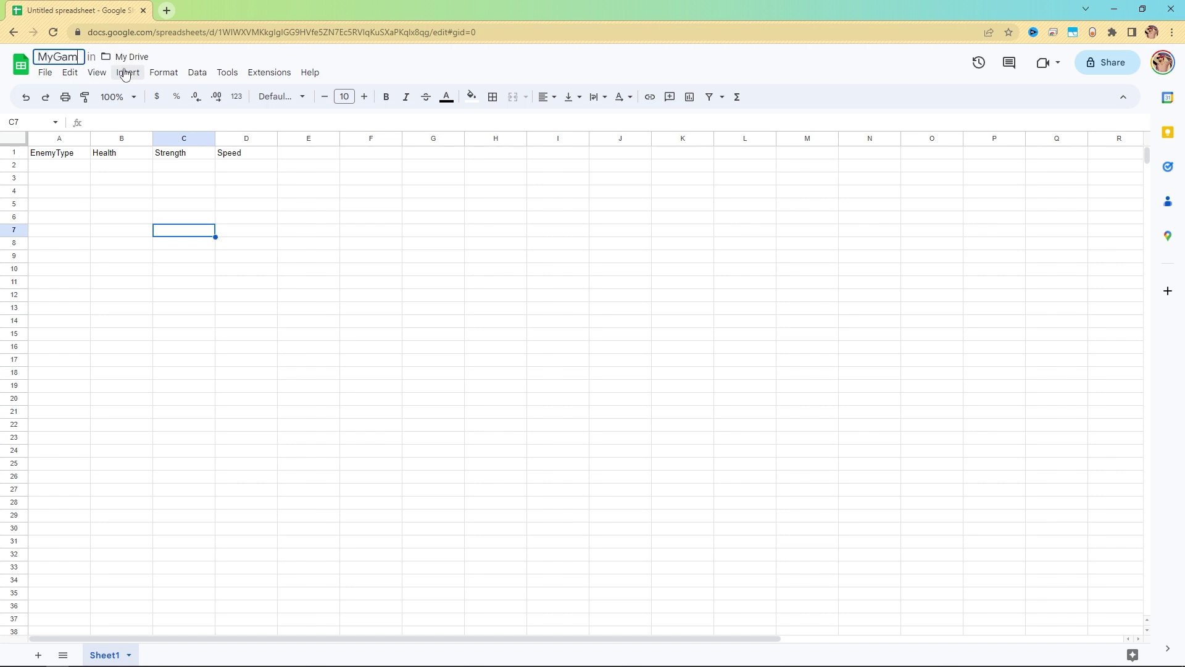
pyautogui.write('eData')
pyautogui.press('Return')
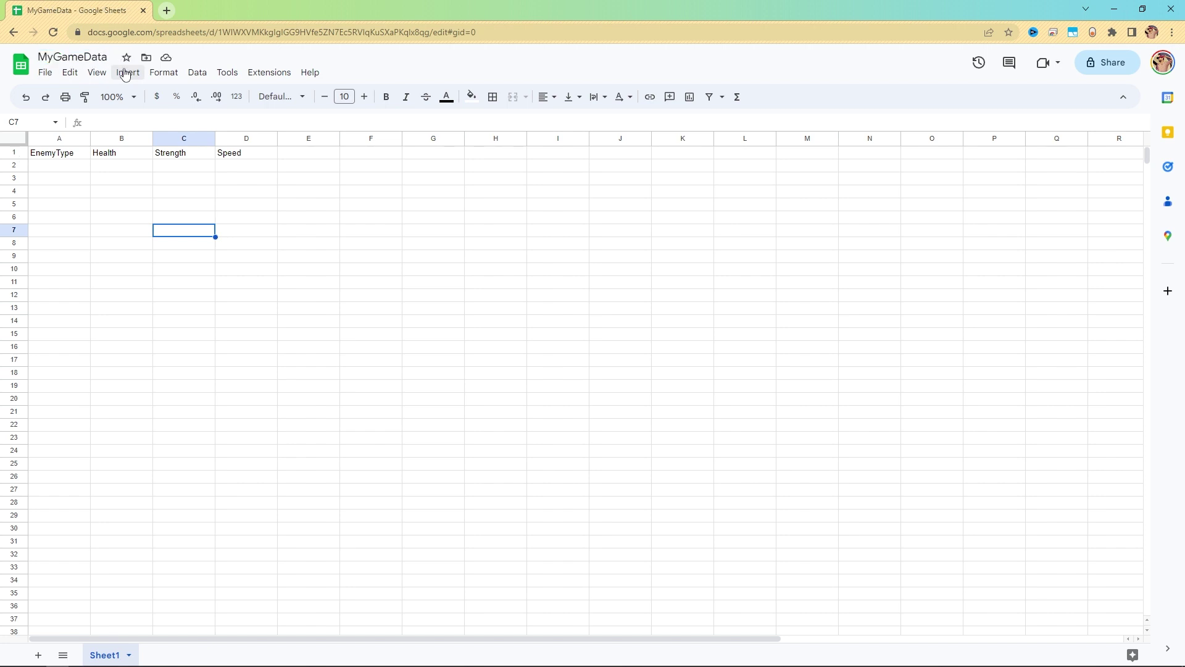
# Step: Rename the Sheet1 tab to EnemyData
pyautogui.doubleClick(102, 655)
pyautogui.write('Enemy')
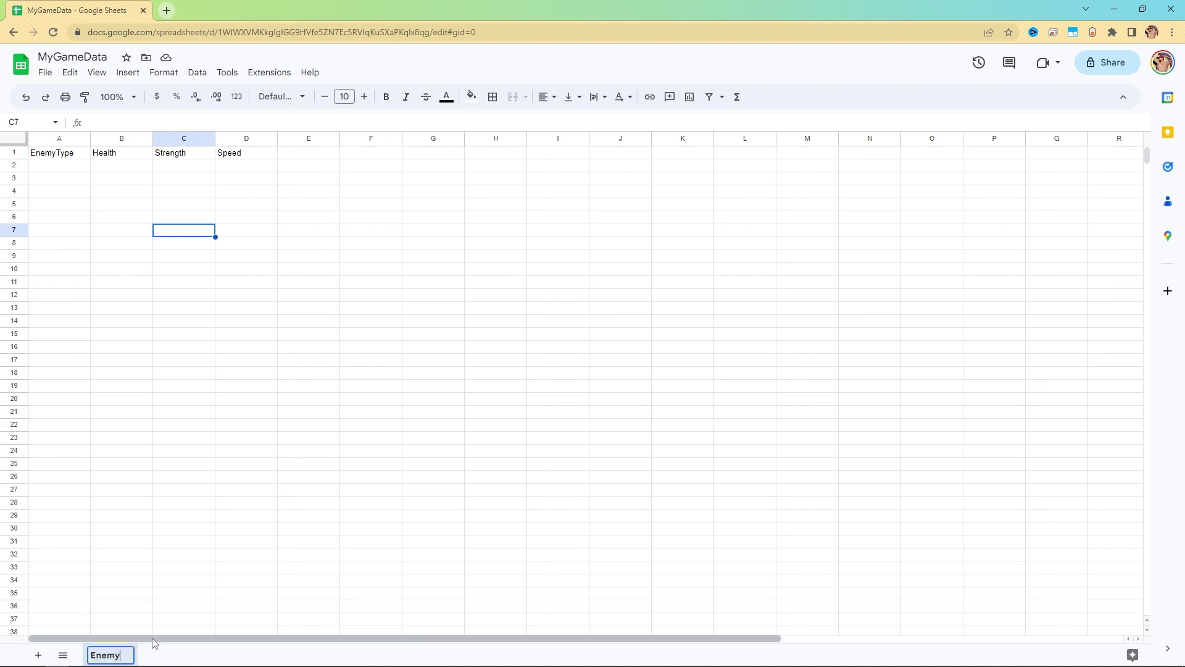
pyautogui.write('Data')
pyautogui.press('Return')
# Step: Review the header row by stepping through and selecting the four header cells
pyautogui.hotkey('ctrl', 'Home')
pyautogui.press('Right')
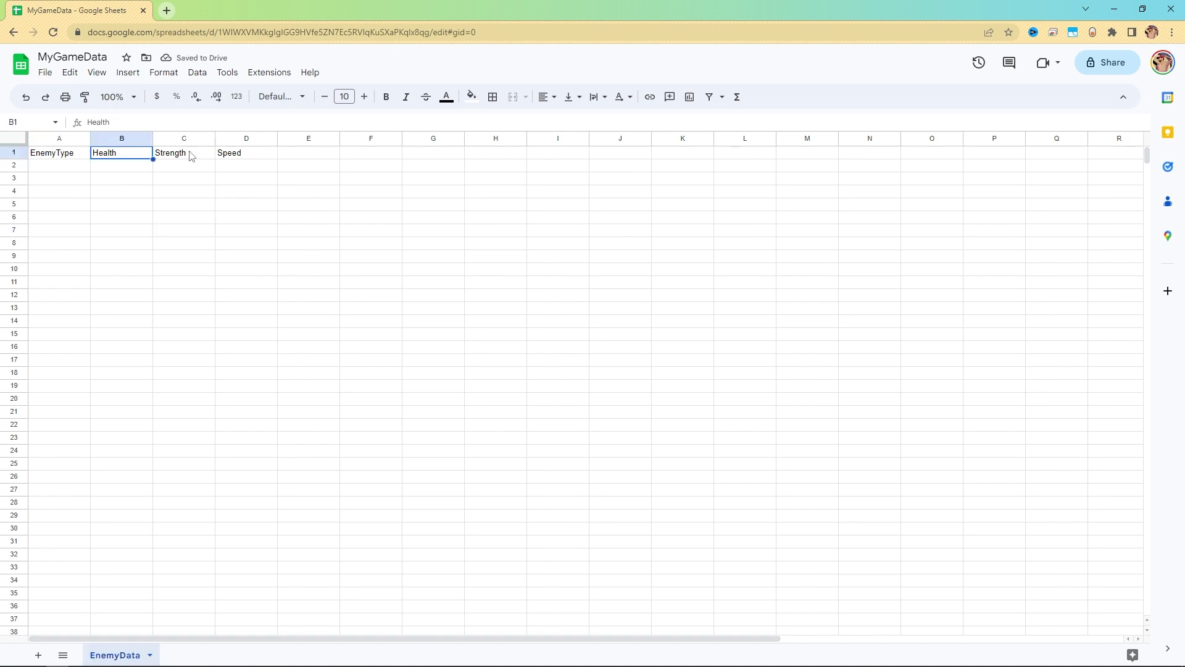
pyautogui.press('Right')
pyautogui.press('Right')
pyautogui.click(60, 156)
pyautogui.press('Right')
pyautogui.press('Left')
pyautogui.press('Right')
pyautogui.click(170, 158)
pyautogui.click(225, 154)
pyautogui.moveTo(236, 166); pyautogui.dragTo(30, 366)
pyautogui.click(66, 233)
pyautogui.moveTo(48, 158); pyautogui.dragTo(227, 162)
pyautogui.click(196, 220)
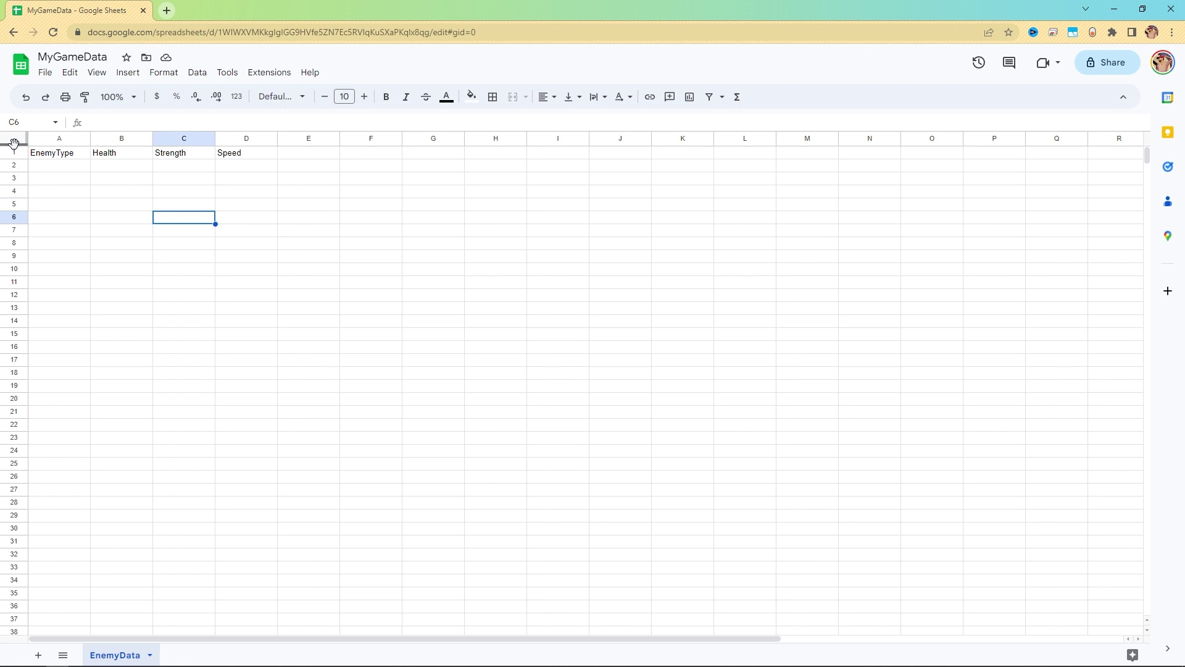
# Step: Freeze row 1 and check each of the four header cells
pyautogui.moveTo(14, 146); pyautogui.dragTo(16, 156)
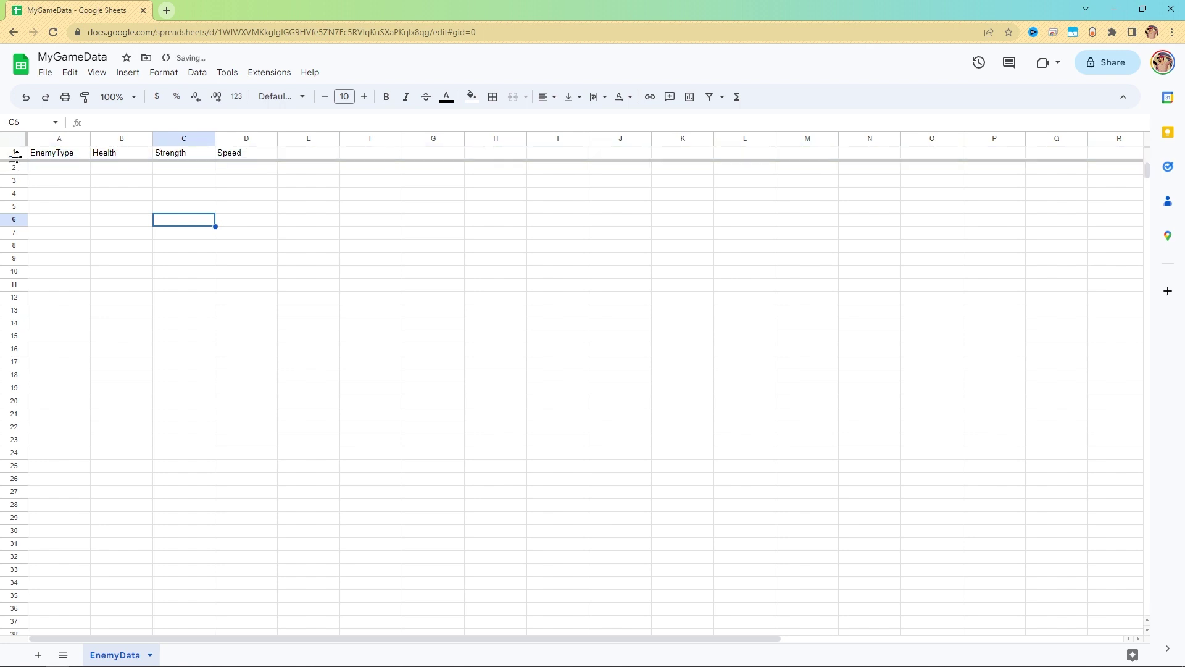
pyautogui.click(51, 156)
pyautogui.click(124, 154)
pyautogui.click(185, 154)
pyautogui.click(235, 155)
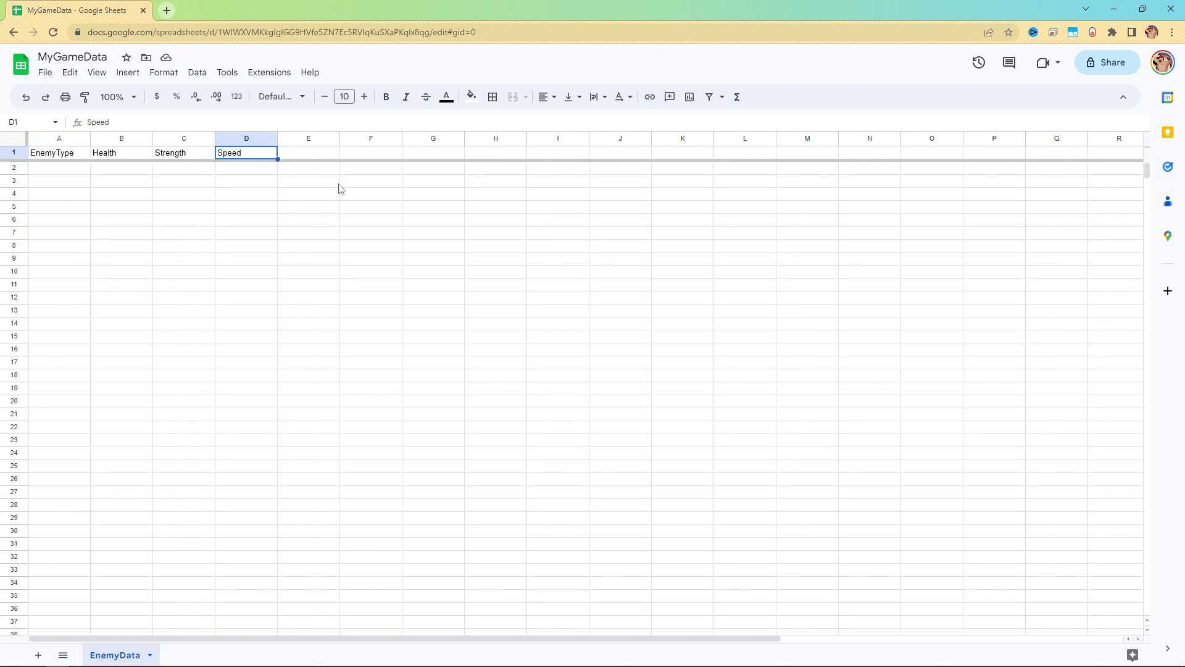
# Step: Check the empty data area below the headers and select A2 for data entry
pyautogui.click(227, 170)
pyautogui.moveTo(68, 169); pyautogui.dragTo(272, 344)
pyautogui.click(246, 401)
pyautogui.moveTo(61, 158); pyautogui.dragTo(232, 162)
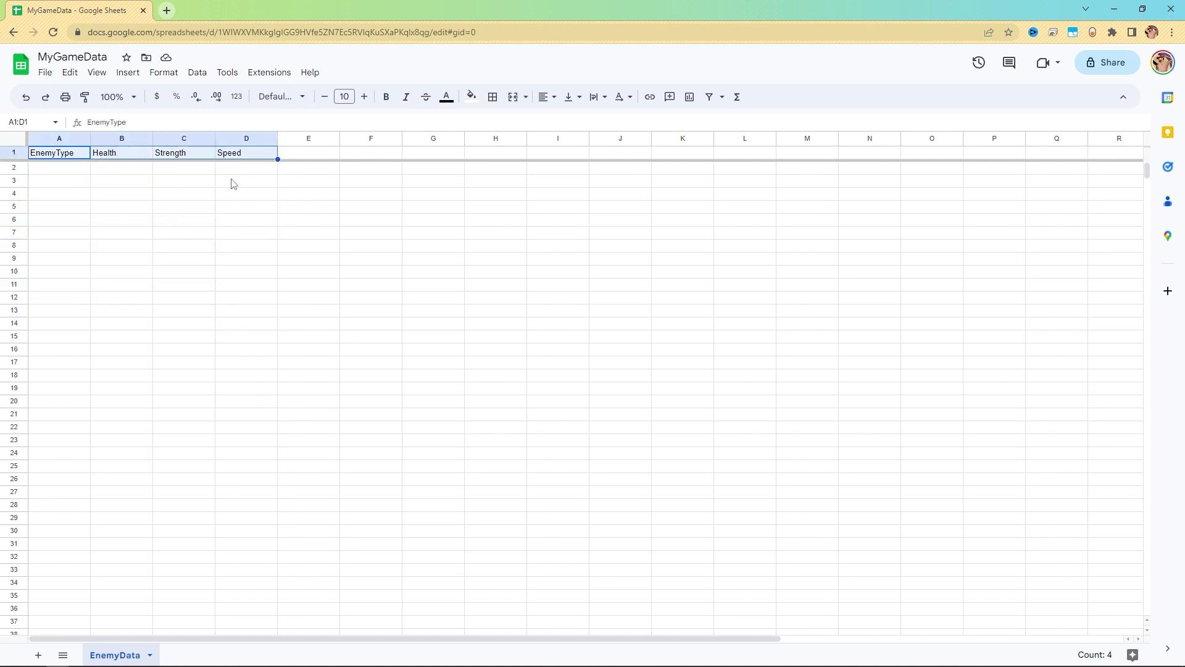
pyautogui.click(140, 221)
pyautogui.click(53, 173)
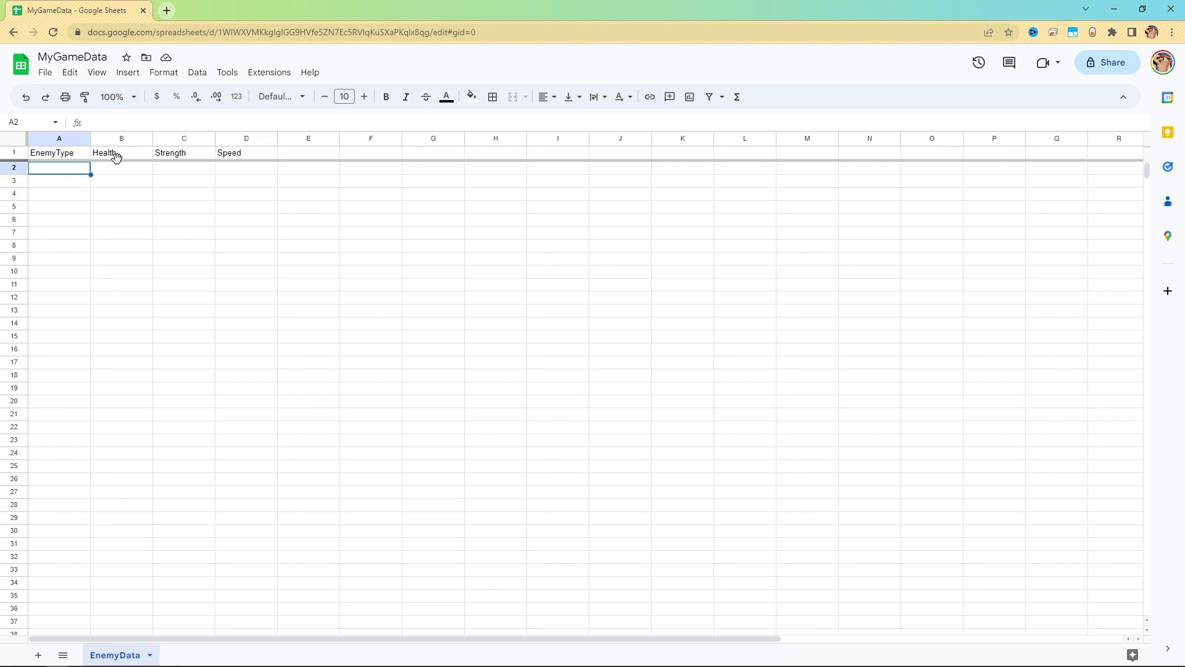
# Step: Enter the enemy types Weak, Mid, Strong and Boss in A2:A5
pyautogui.write('Weak')
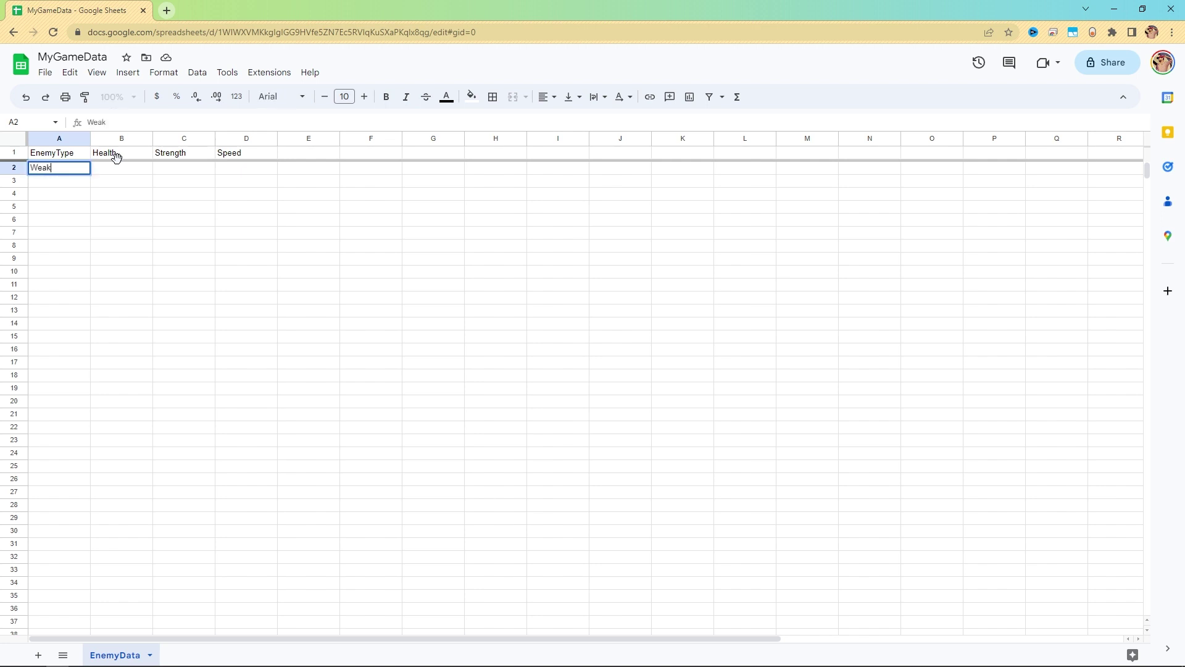
pyautogui.press('Return')
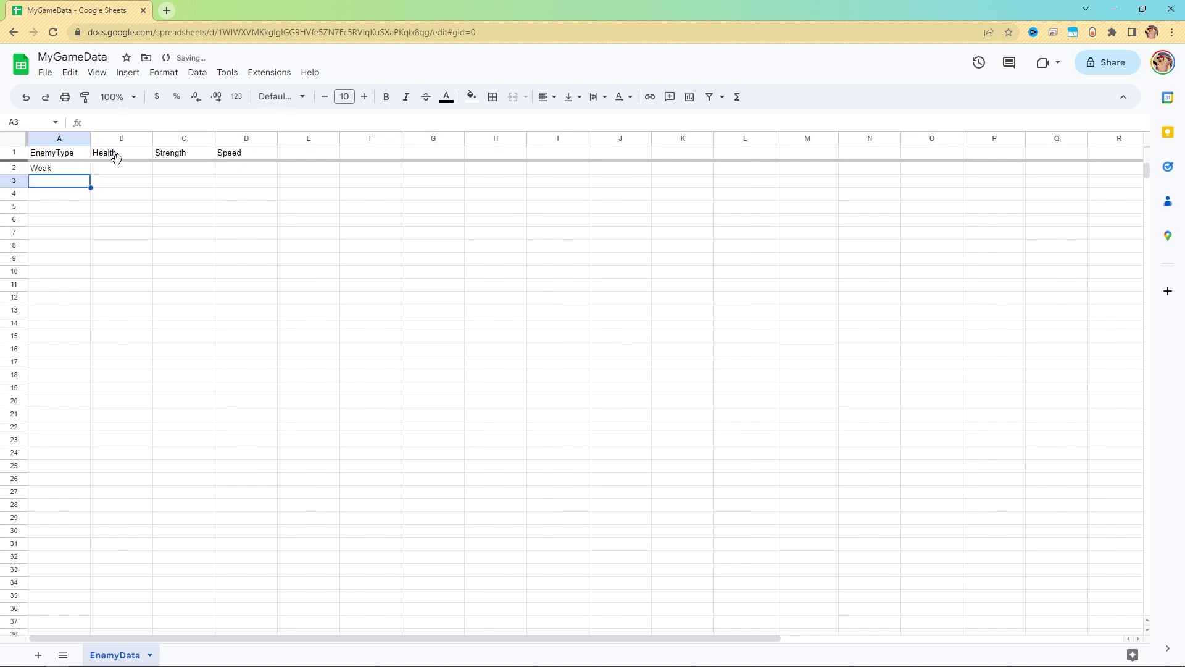
pyautogui.write('Mid')
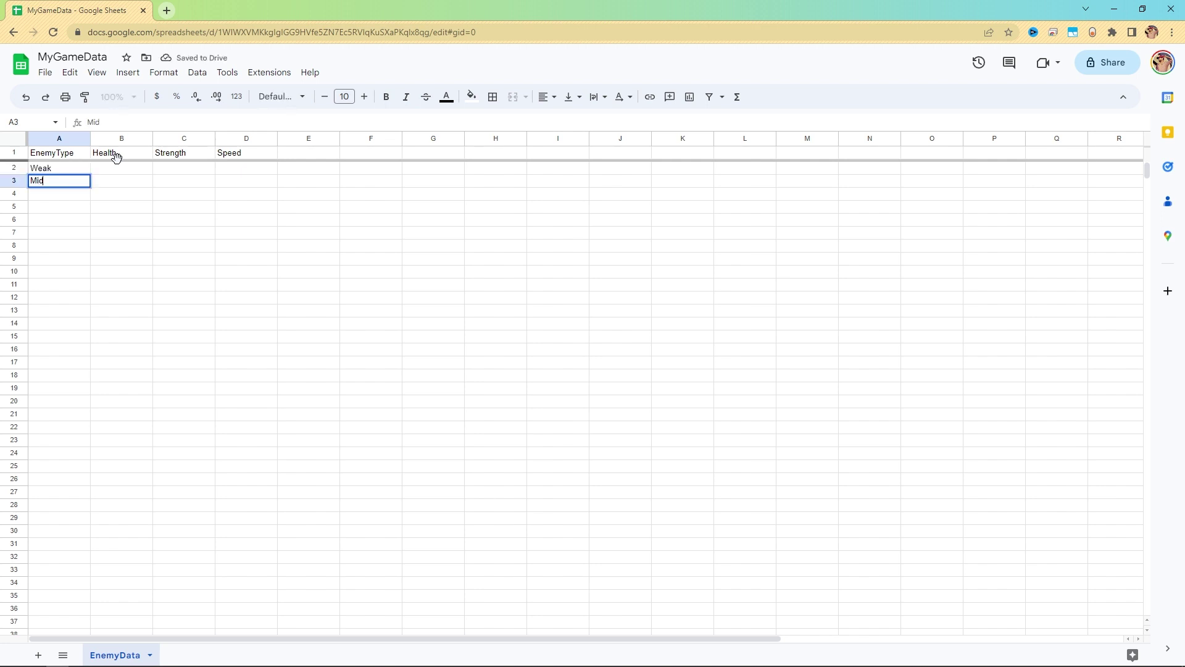
pyautogui.press('Return')
pyautogui.write('Strong')
pyautogui.press('Return')
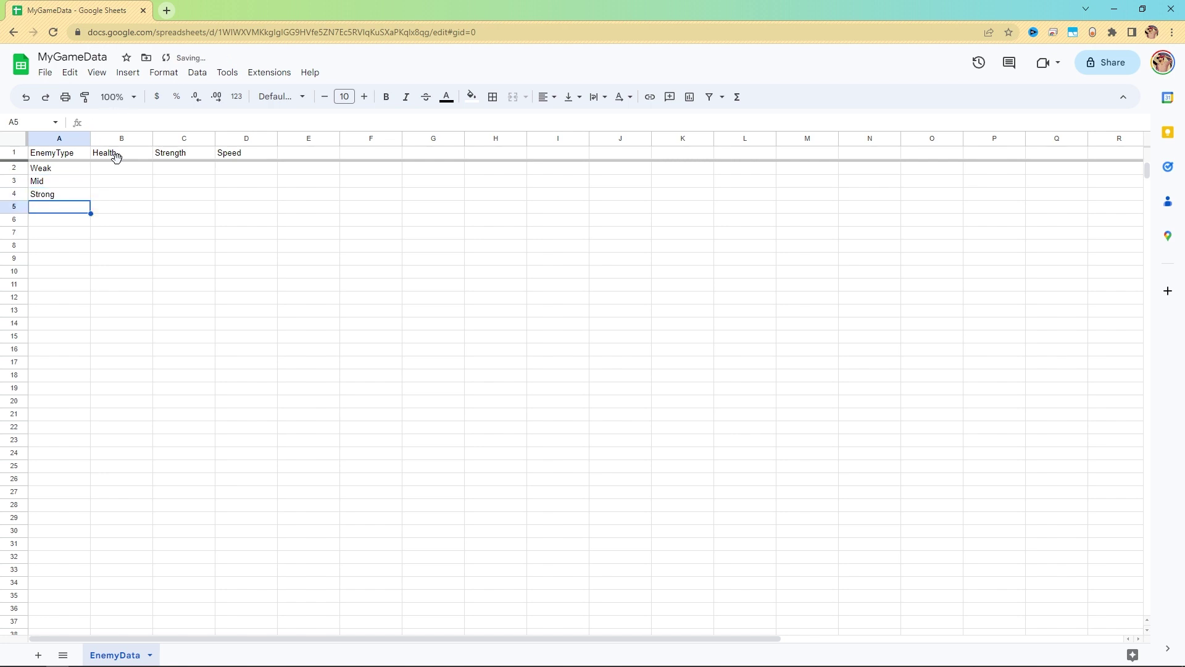
pyautogui.write('Boss')
pyautogui.press('Return')
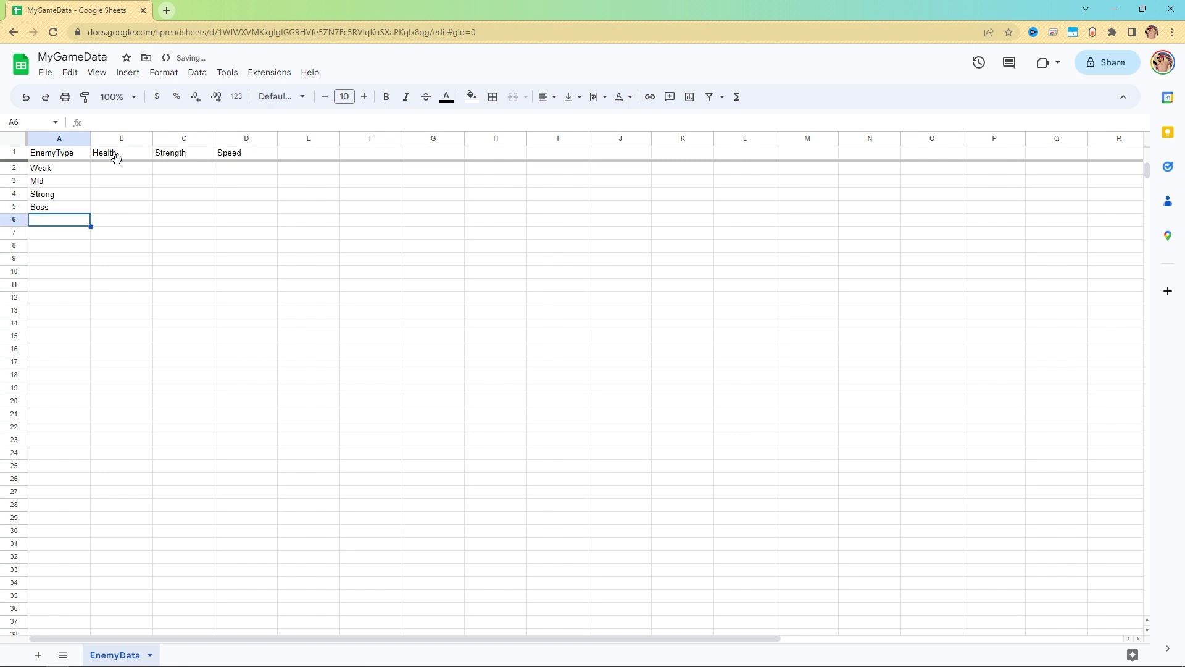
# Step: Fill the Health column B2:B5 with 3, 6, 15 and 30
pyautogui.click(106, 170)
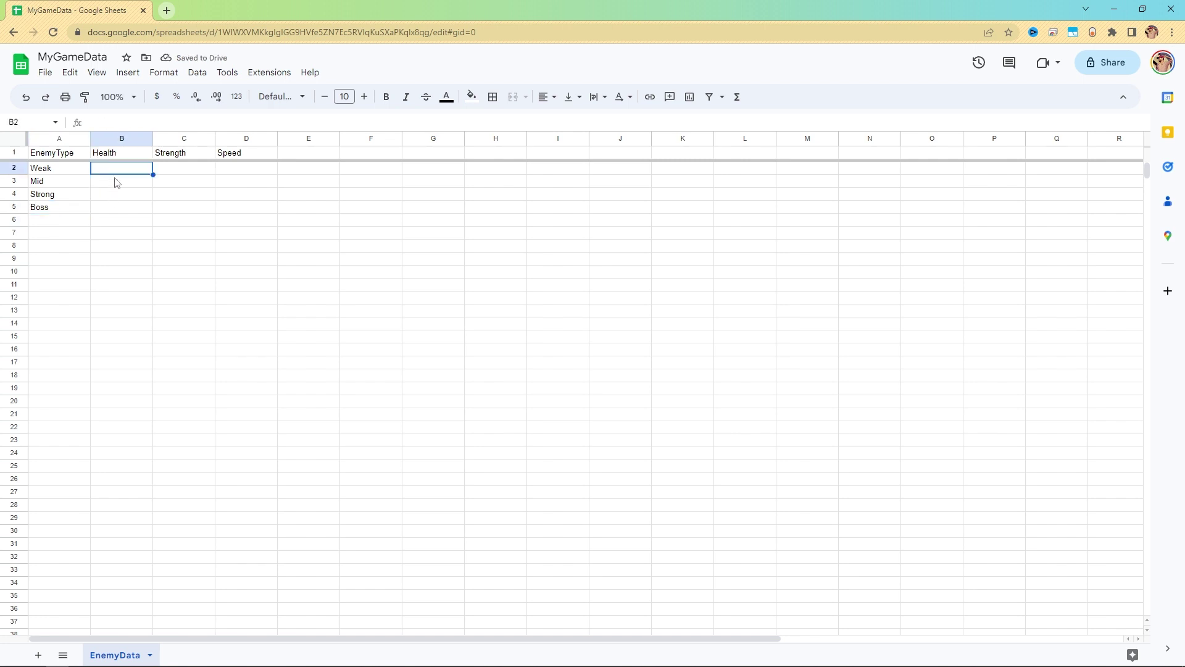
pyautogui.write('3')
pyautogui.click(113, 182)
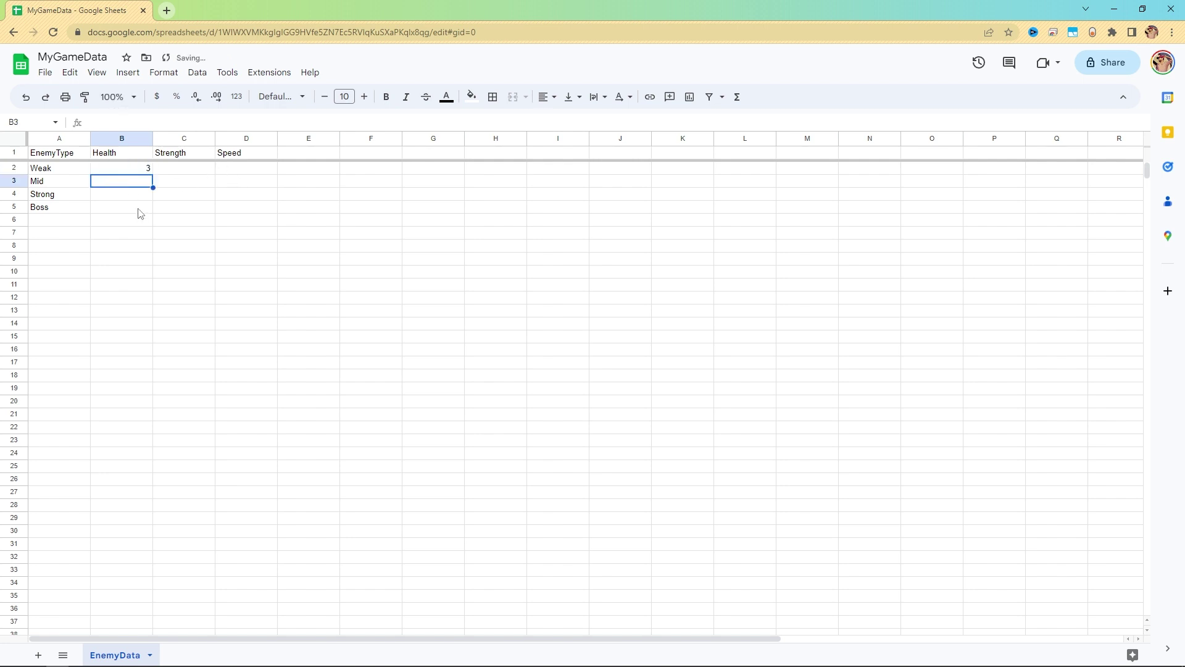
pyautogui.write('6')
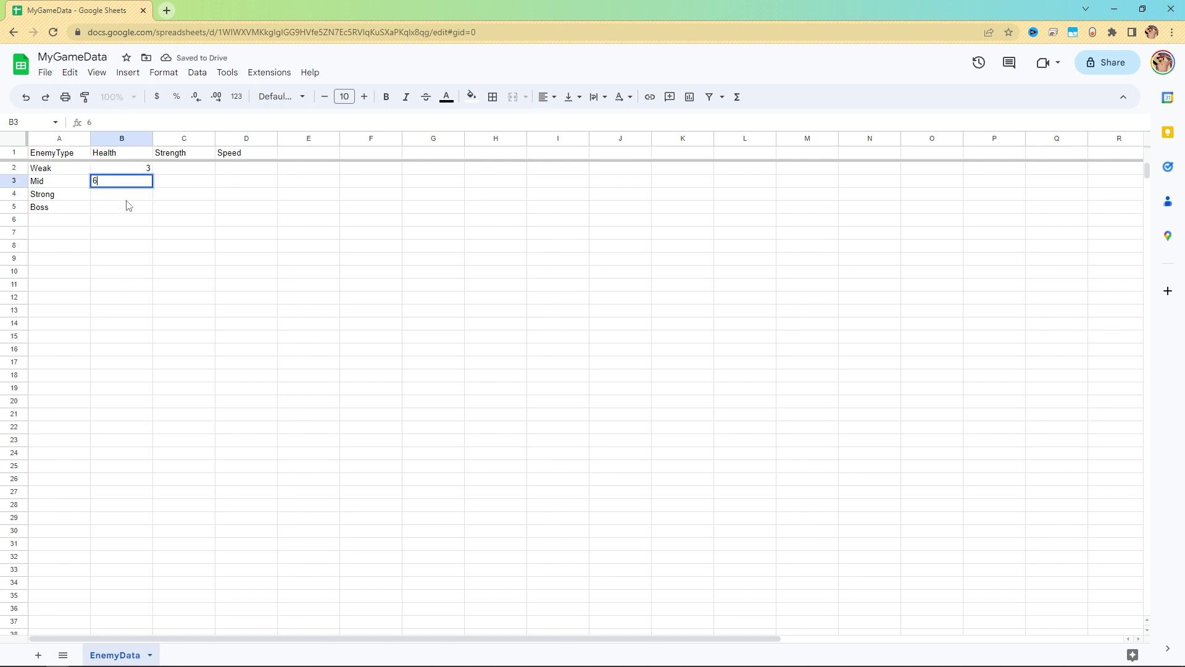
pyautogui.click(117, 195)
pyautogui.write('15')
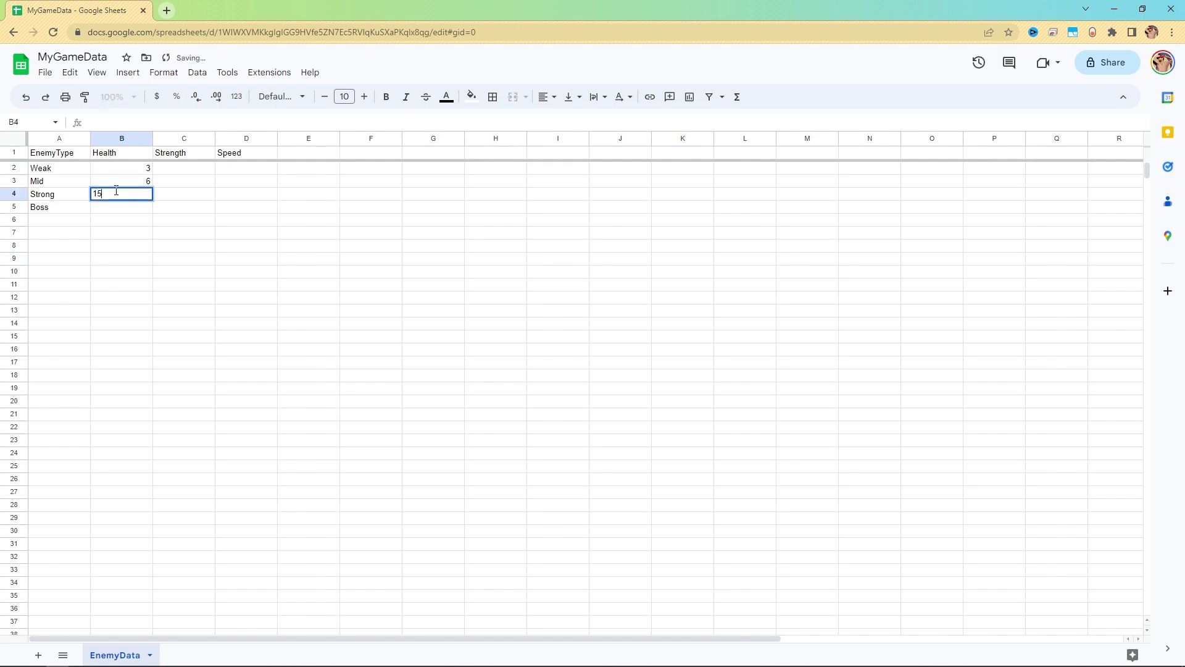
pyautogui.click(120, 211)
pyautogui.write('30')
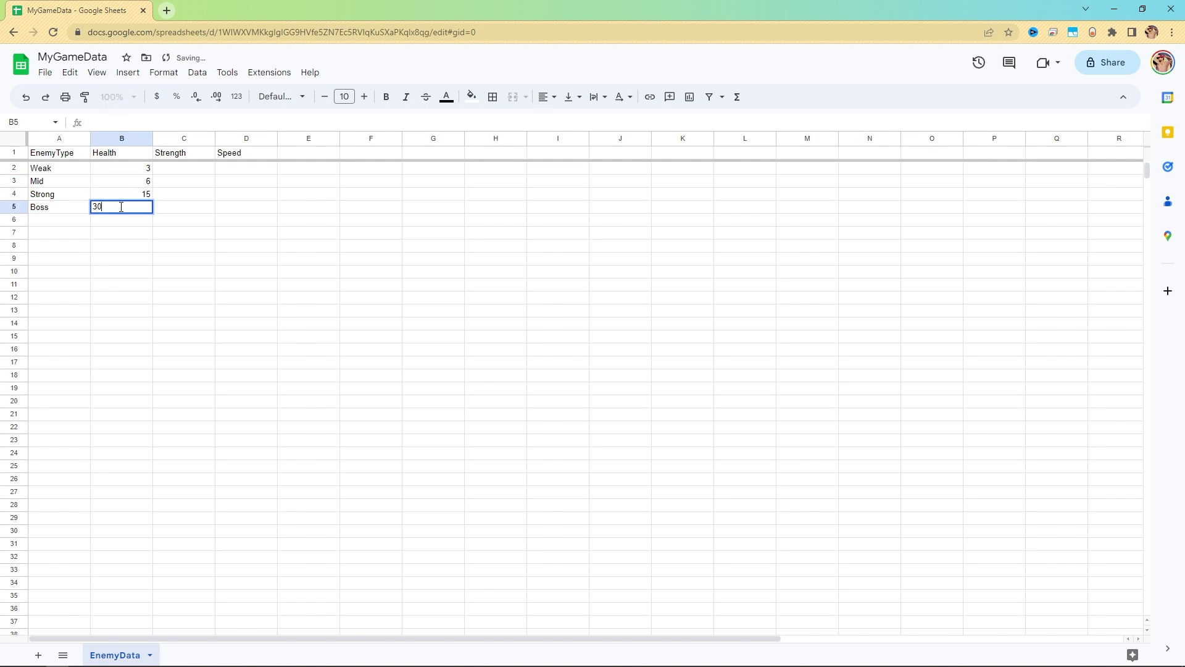
pyautogui.click(130, 250)
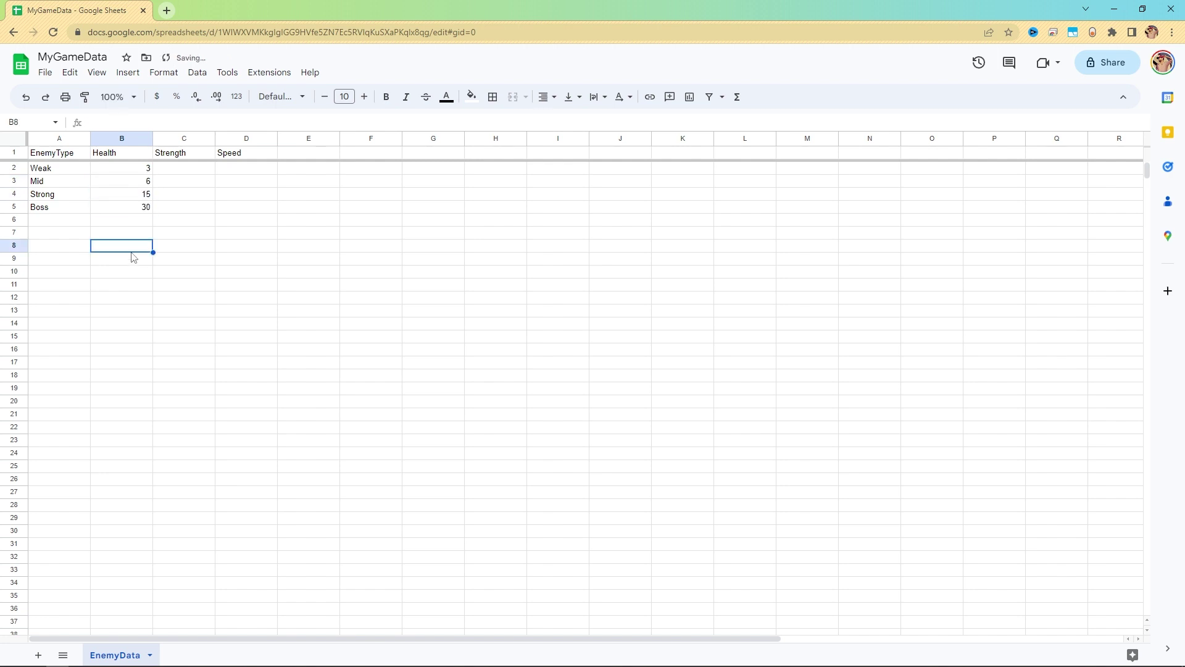
# Step: Fill the Strength column C2:C5 with 1, 3, 10 and 15
pyautogui.click(181, 170)
pyautogui.write('1')
pyautogui.press('Return')
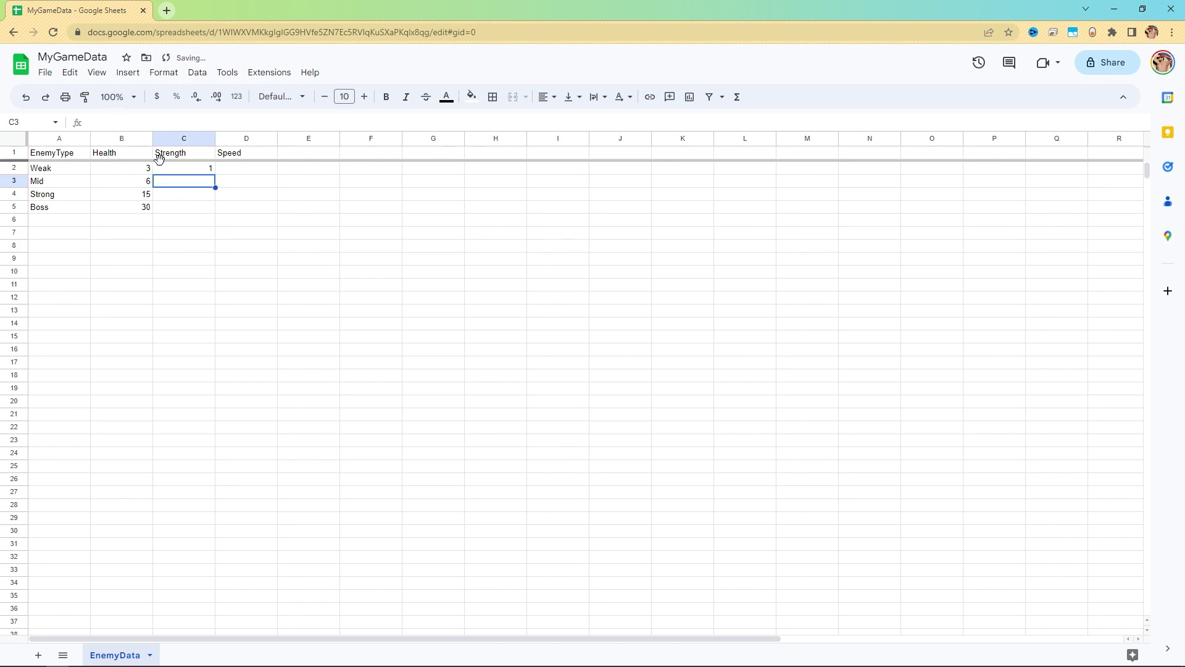
pyautogui.click(201, 173)
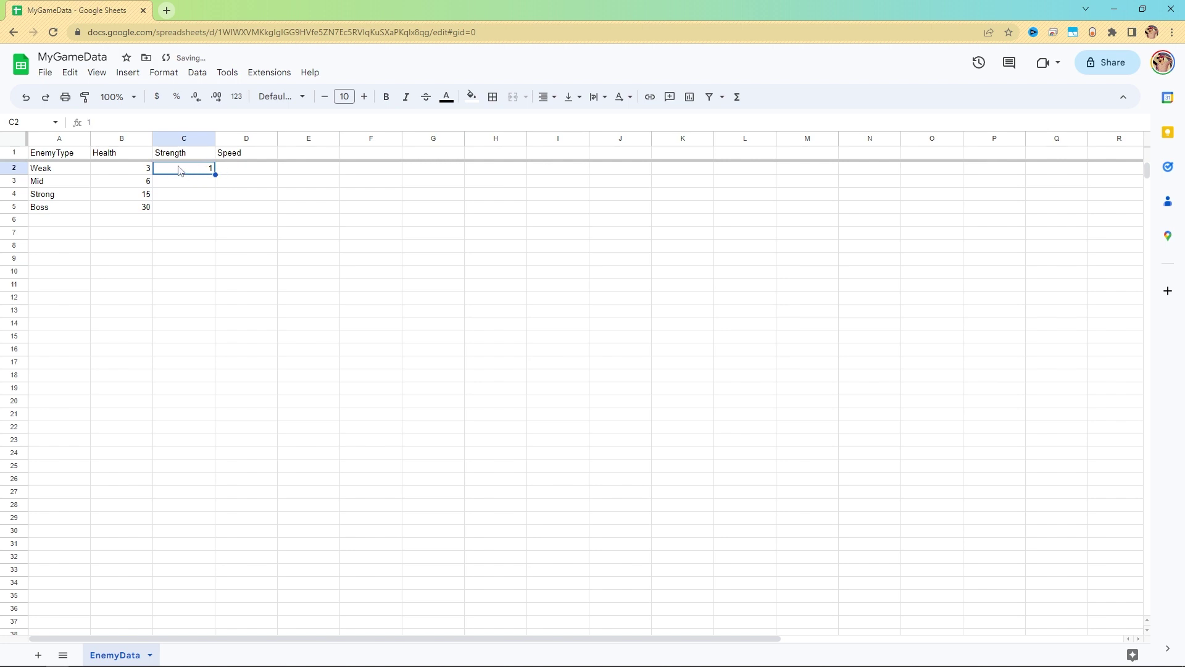
pyautogui.click(176, 186)
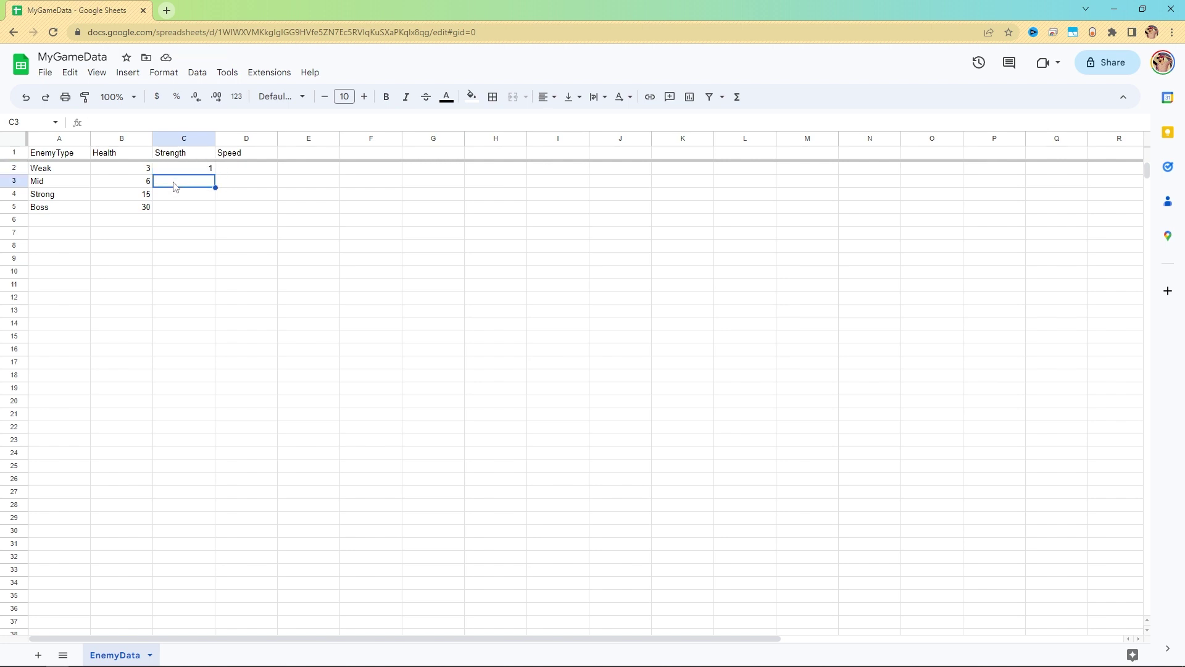
pyautogui.write('3')
pyautogui.click(196, 195)
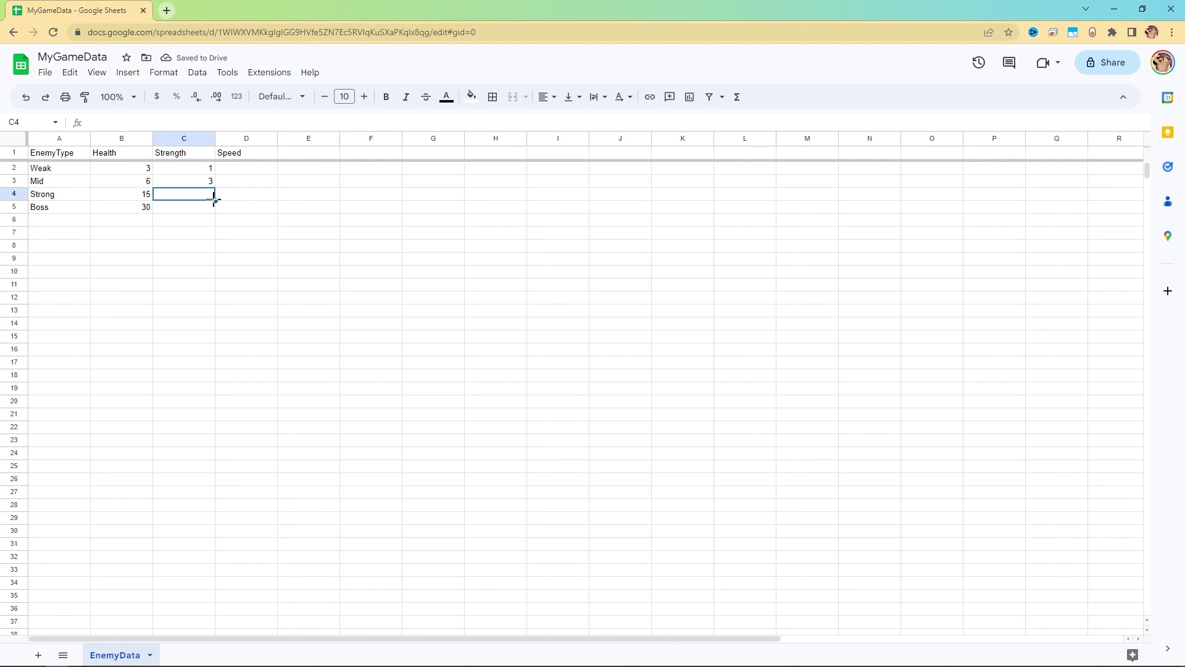
pyautogui.write('10')
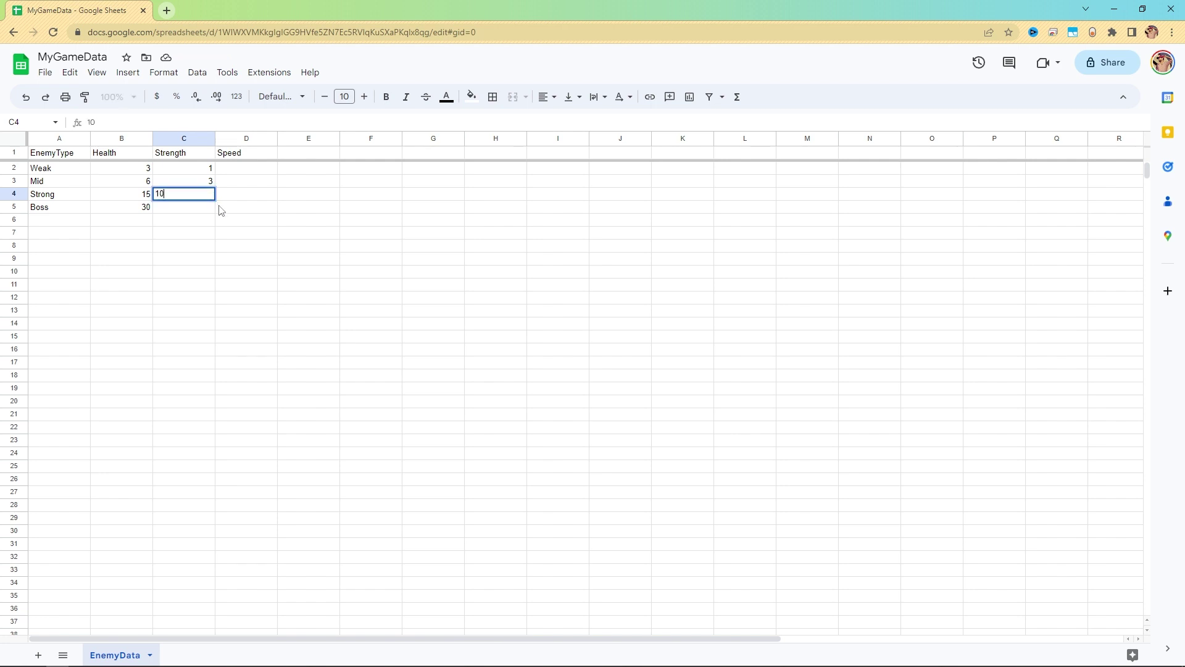
pyautogui.press('Return')
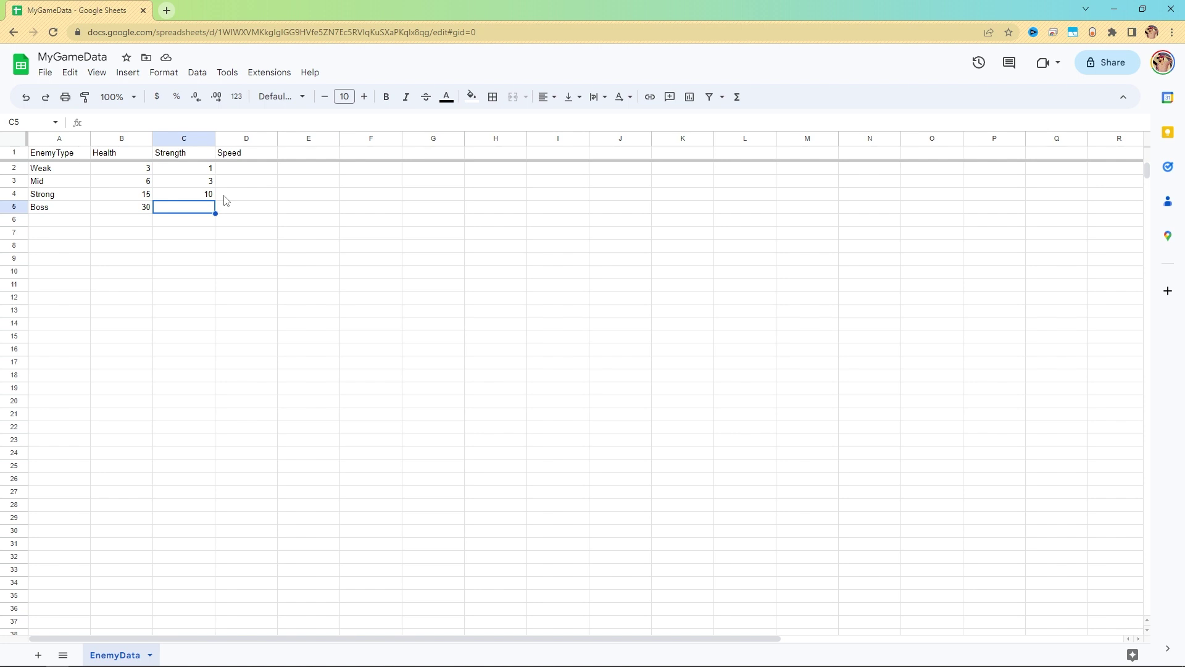
pyautogui.write('15')
pyautogui.press('Return')
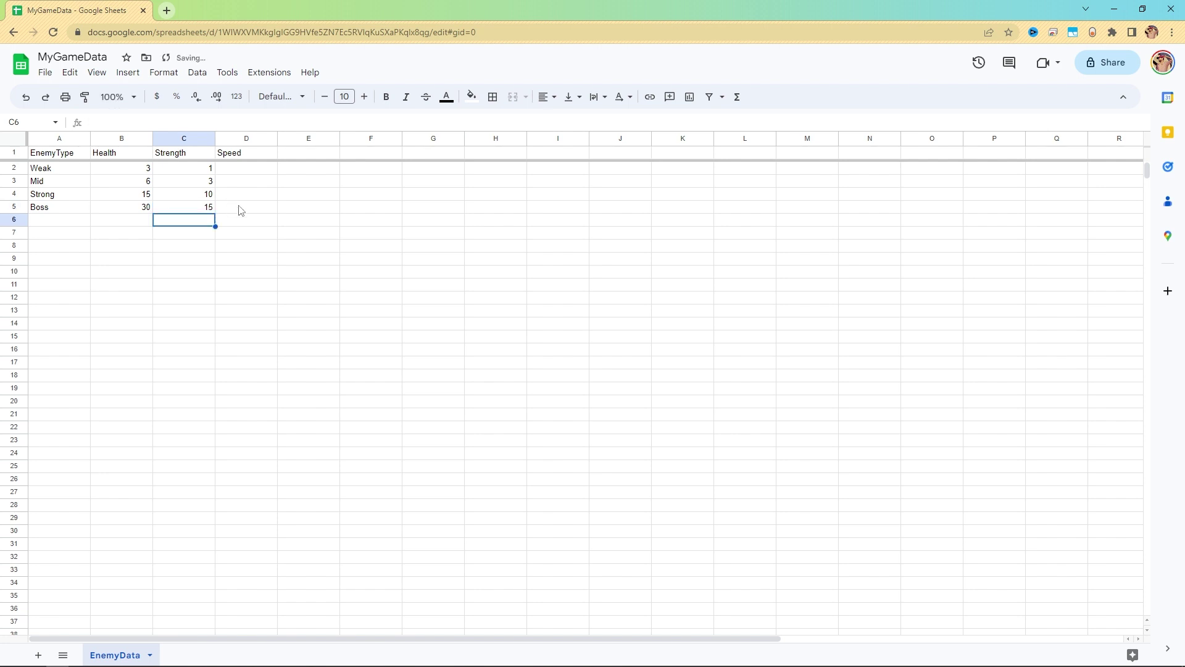
# Step: Fill the Speed column D2:D5 with 6, 3, 3 and 2
pyautogui.click(241, 169)
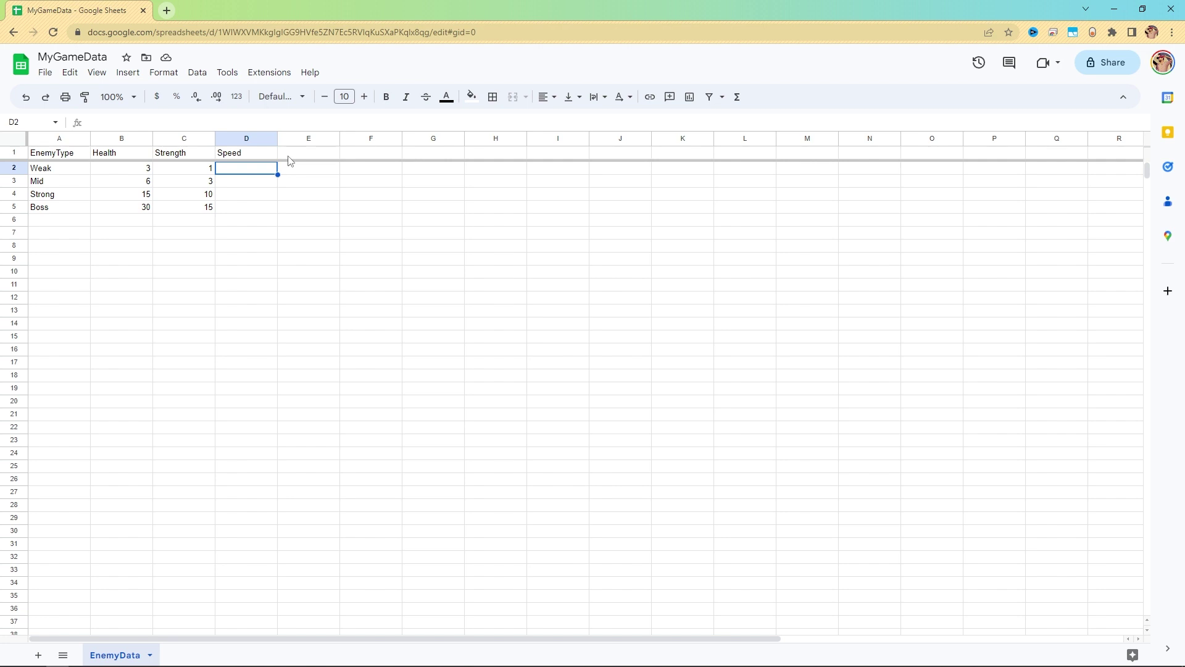
pyautogui.write('6')
pyautogui.press('Return')
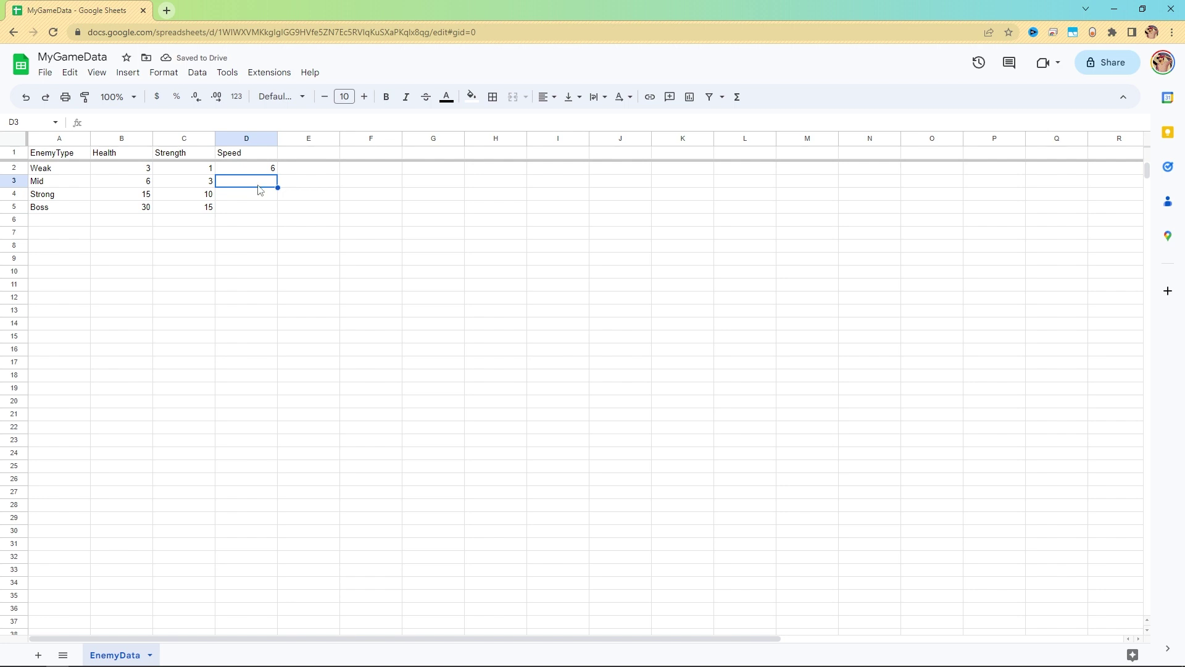
pyautogui.write('3')
pyautogui.press('Return')
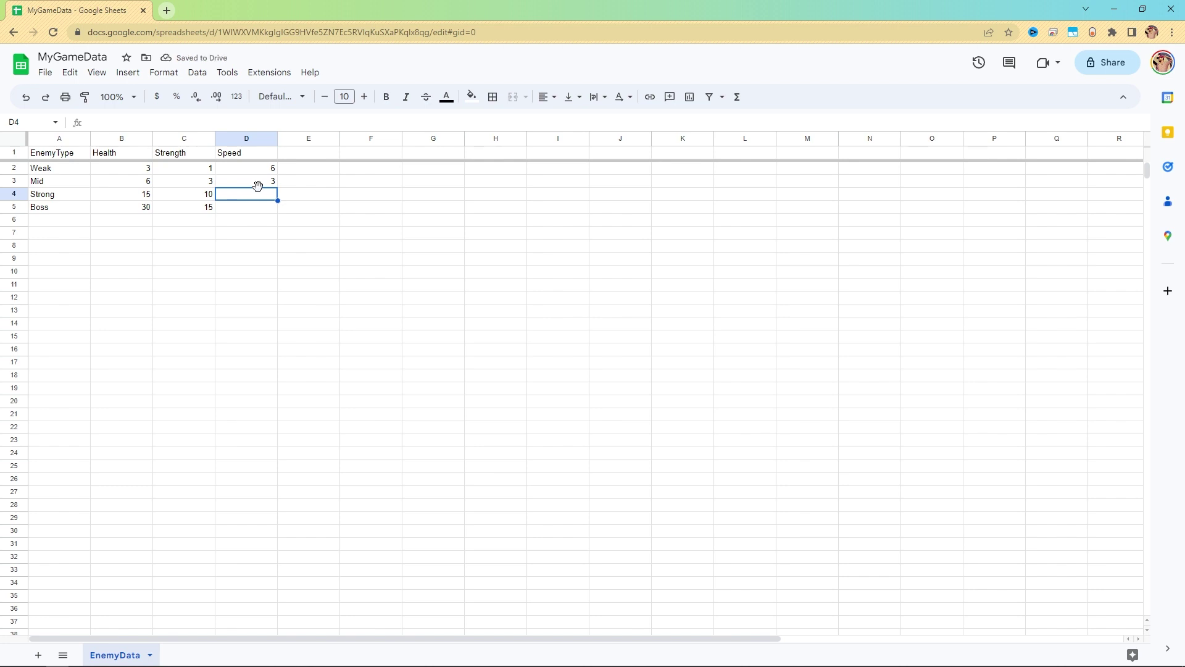
pyautogui.write('3')
pyautogui.press('Return')
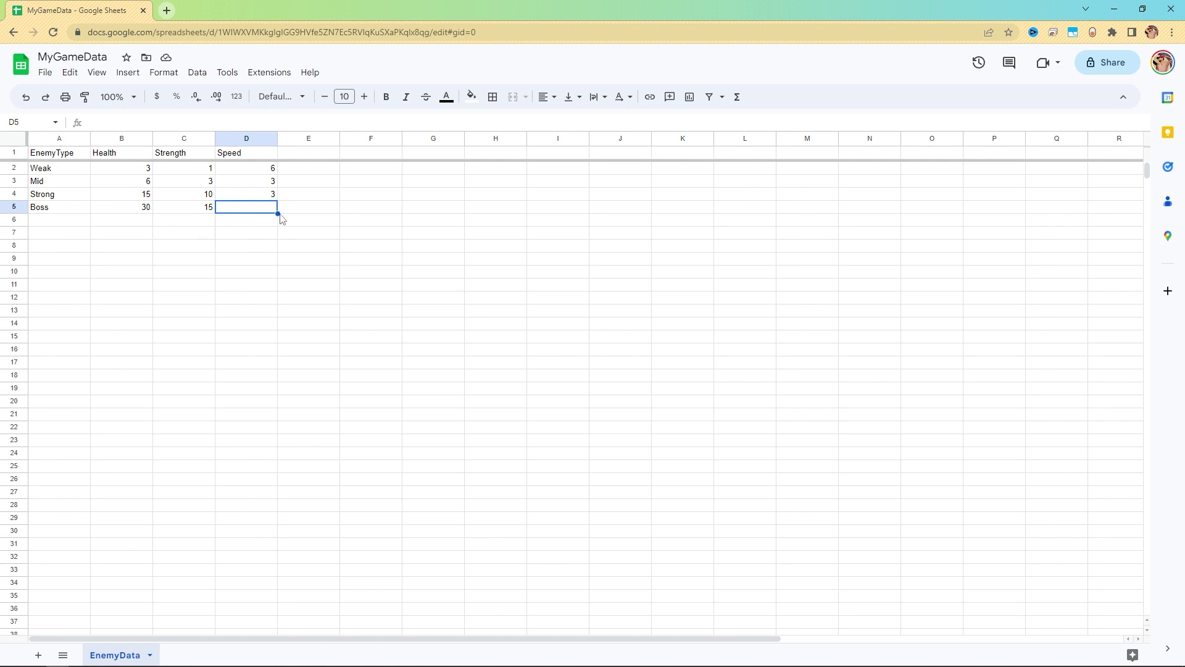
pyautogui.write('2')
pyautogui.press('Return')
pyautogui.press('Down')
pyautogui.press('Down')
pyautogui.press('Down')
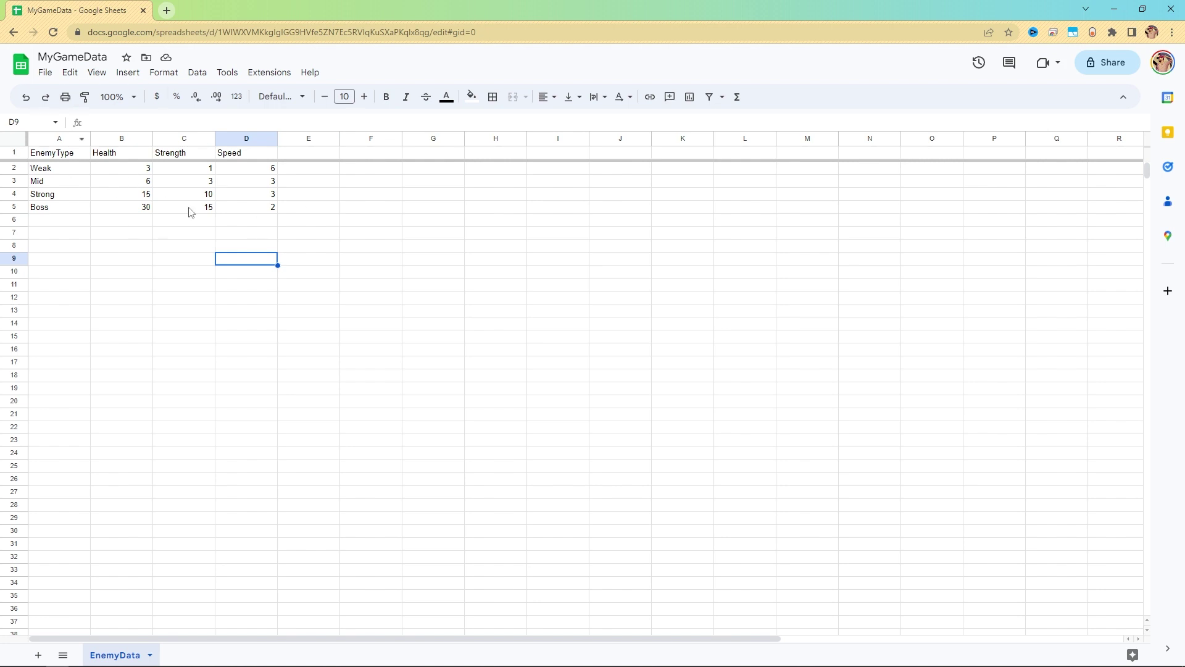
# Step: Check the table by selecting the enemy names and each stat column in turn
pyautogui.moveTo(39, 171); pyautogui.dragTo(49, 208)
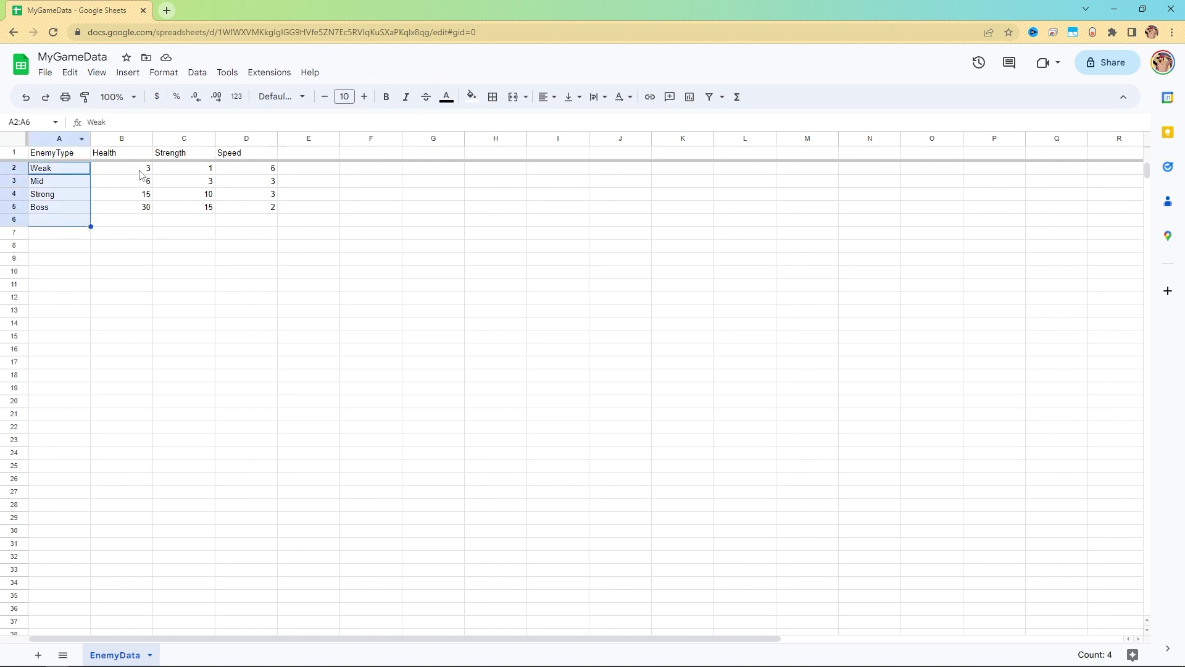
pyautogui.moveTo(124, 169); pyautogui.dragTo(123, 207)
pyautogui.moveTo(184, 169); pyautogui.dragTo(184, 207)
pyautogui.moveTo(247, 171); pyautogui.dragTo(244, 211)
pyautogui.click(238, 286)
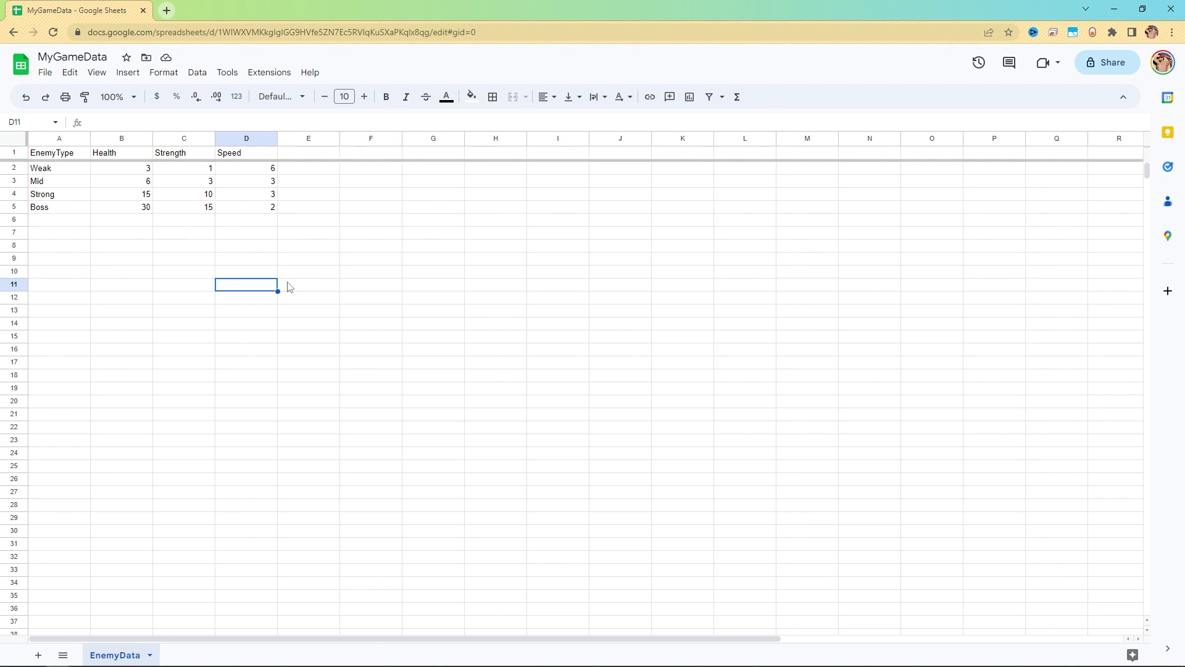
# Step: Switch to Unity and back, then recheck the stat values in B2:D5
pyautogui.hotkey('alt', 'Tab')
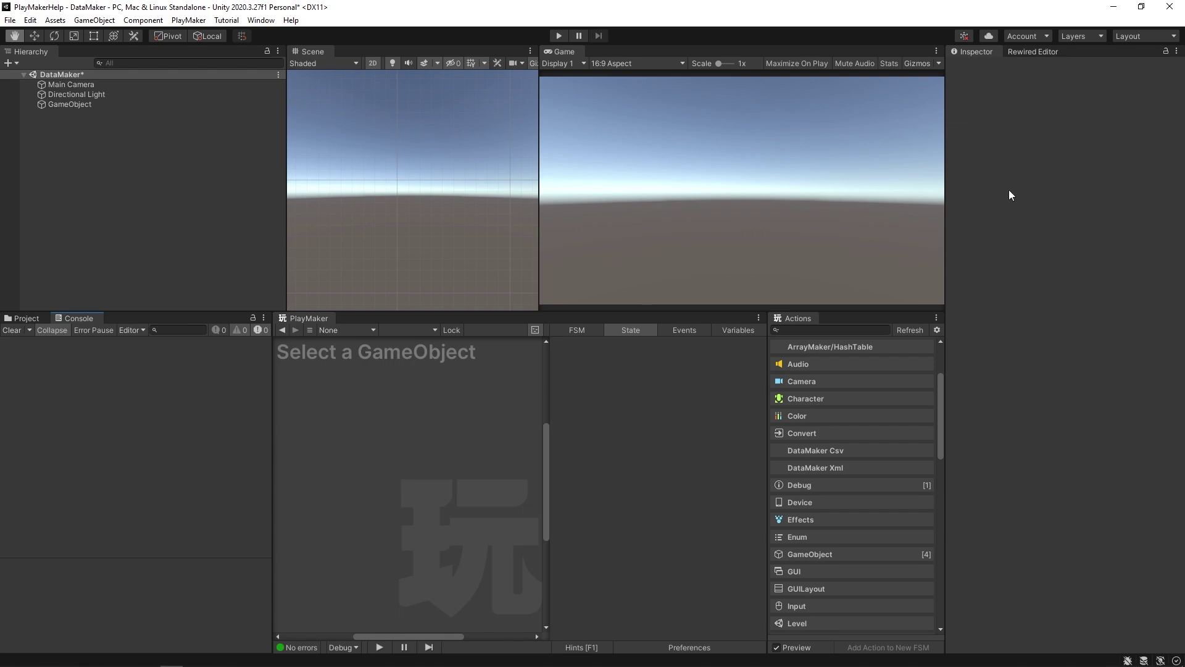
pyautogui.hotkey('alt', 'Tab')
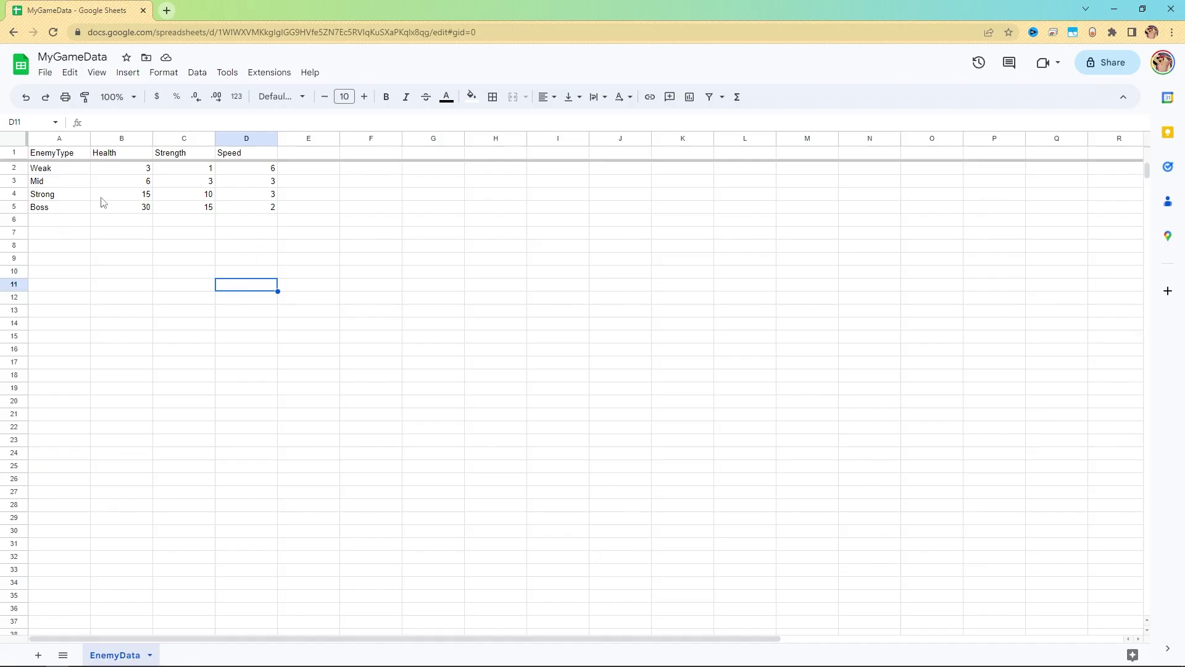
pyautogui.moveTo(128, 175); pyautogui.dragTo(266, 207)
pyautogui.click(270, 233)
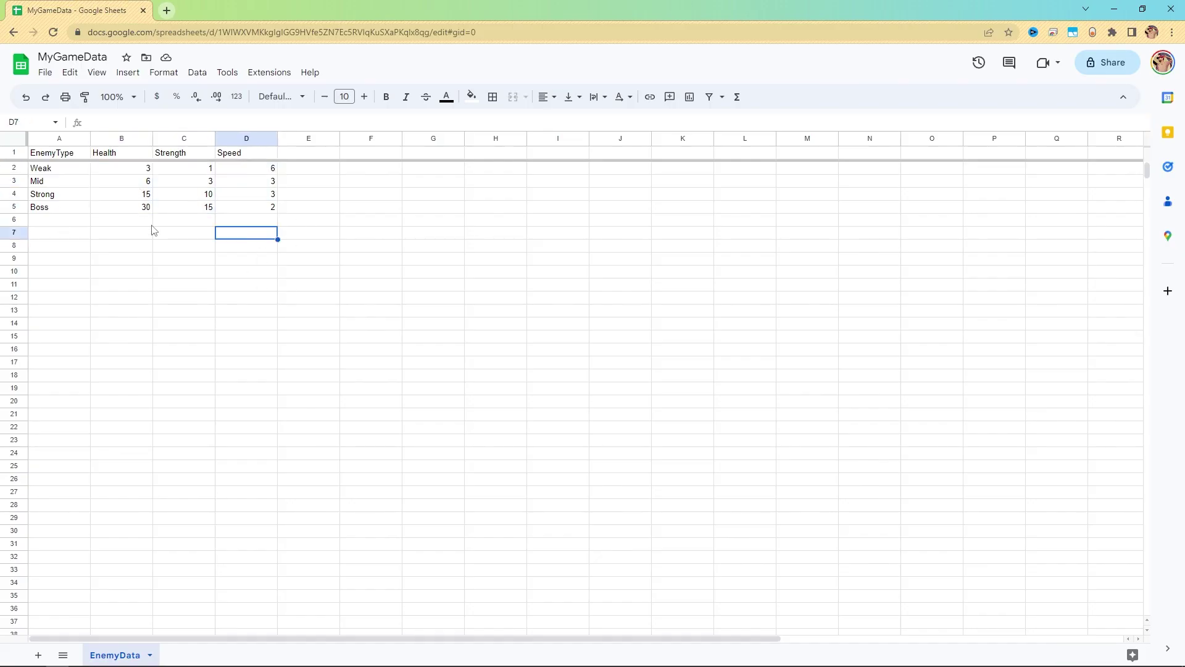
pyautogui.moveTo(123, 168); pyautogui.dragTo(276, 211)
pyautogui.click(263, 259)
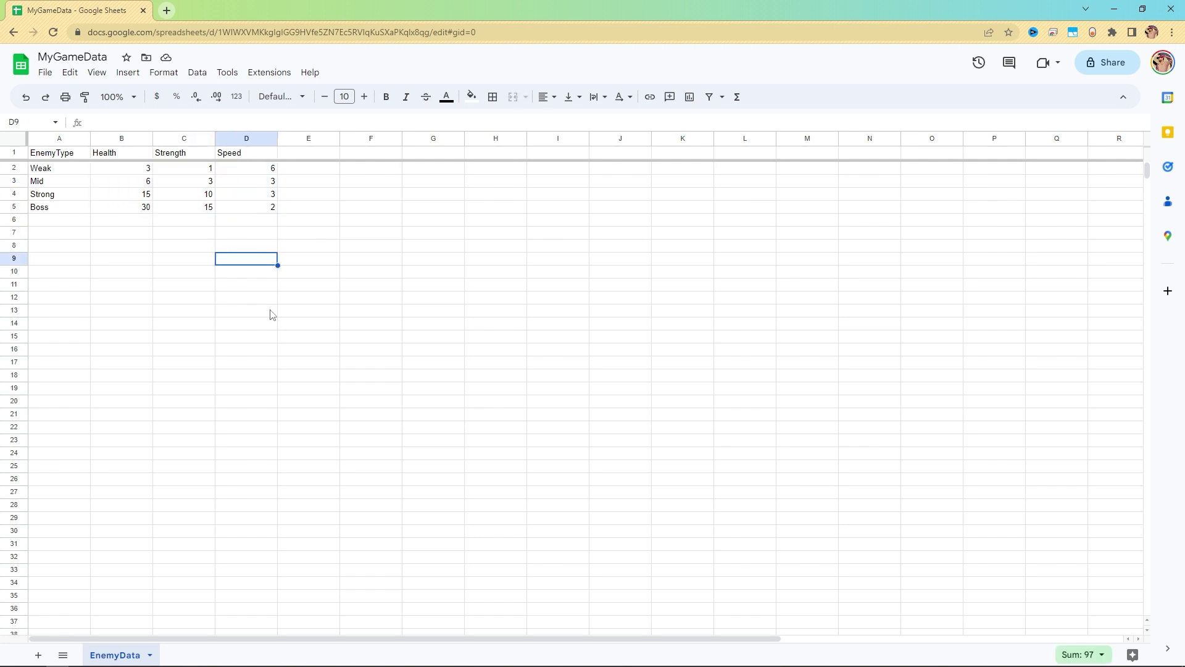
# Step: Download the EnemyData sheet as a CSV into Assets/01_Projects/DataMaker
pyautogui.click(49, 78)
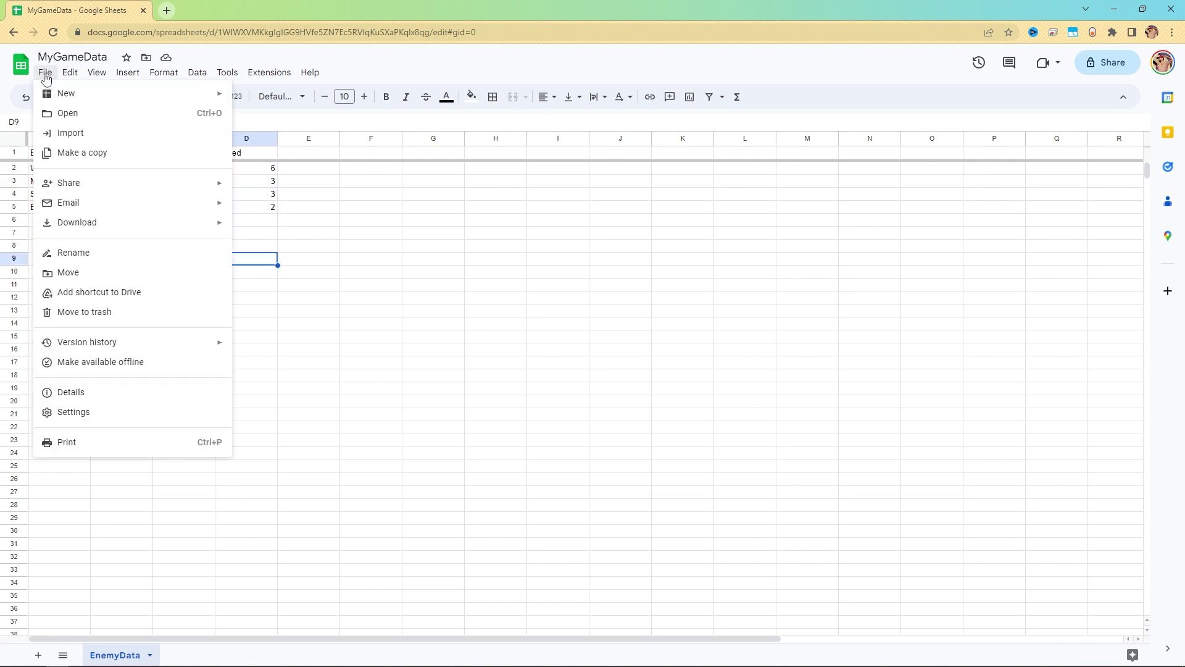
pyautogui.moveTo(71, 230)
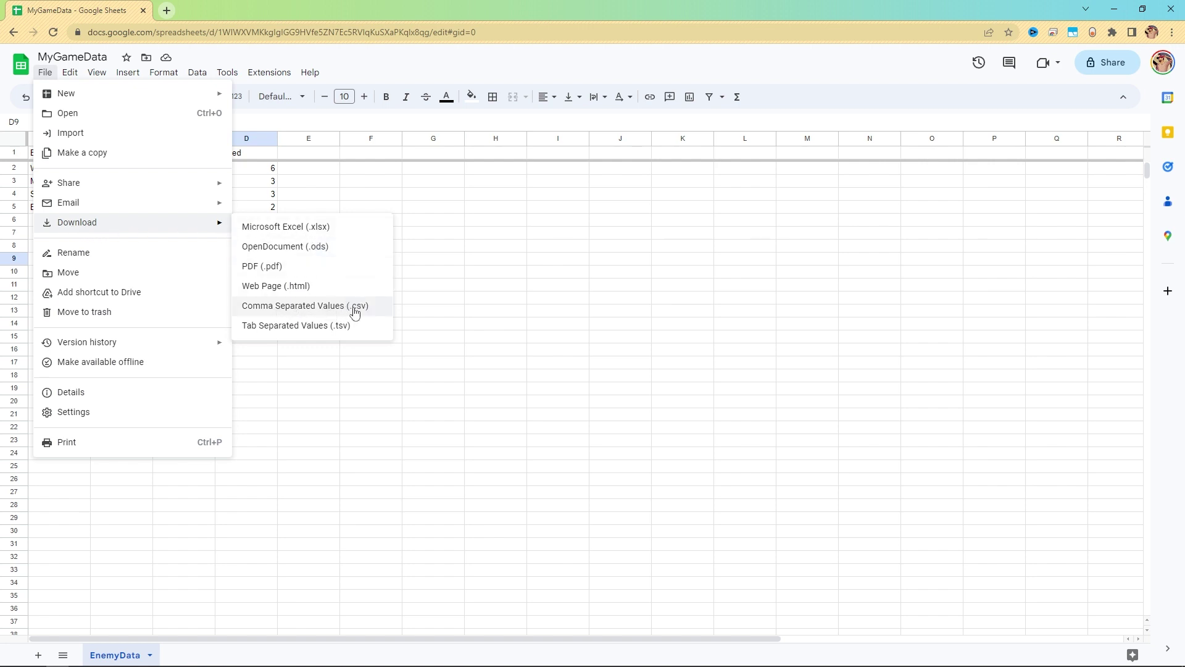
pyautogui.click(317, 309)
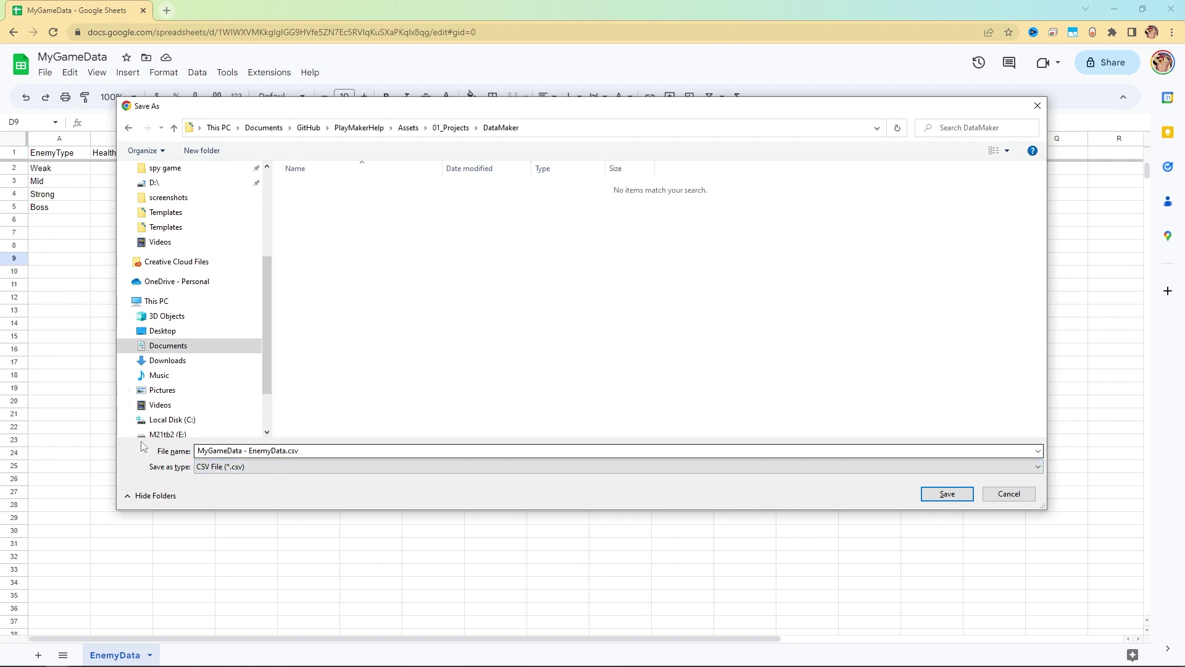
pyautogui.click(947, 495)
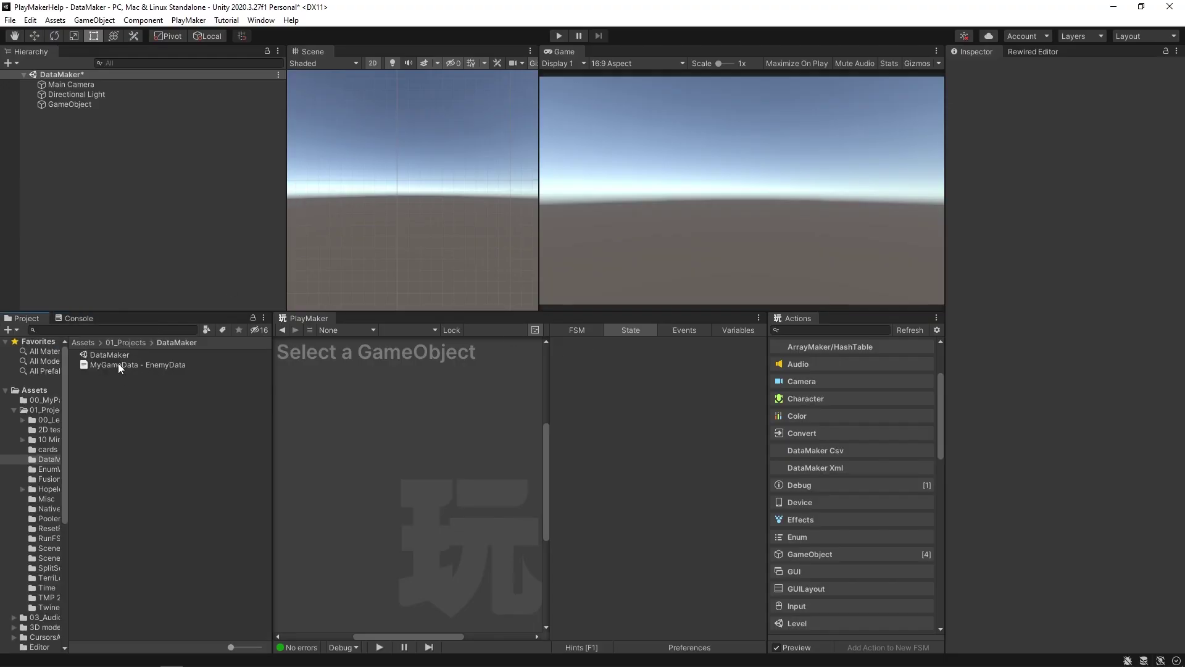
pyautogui.click(119, 364)
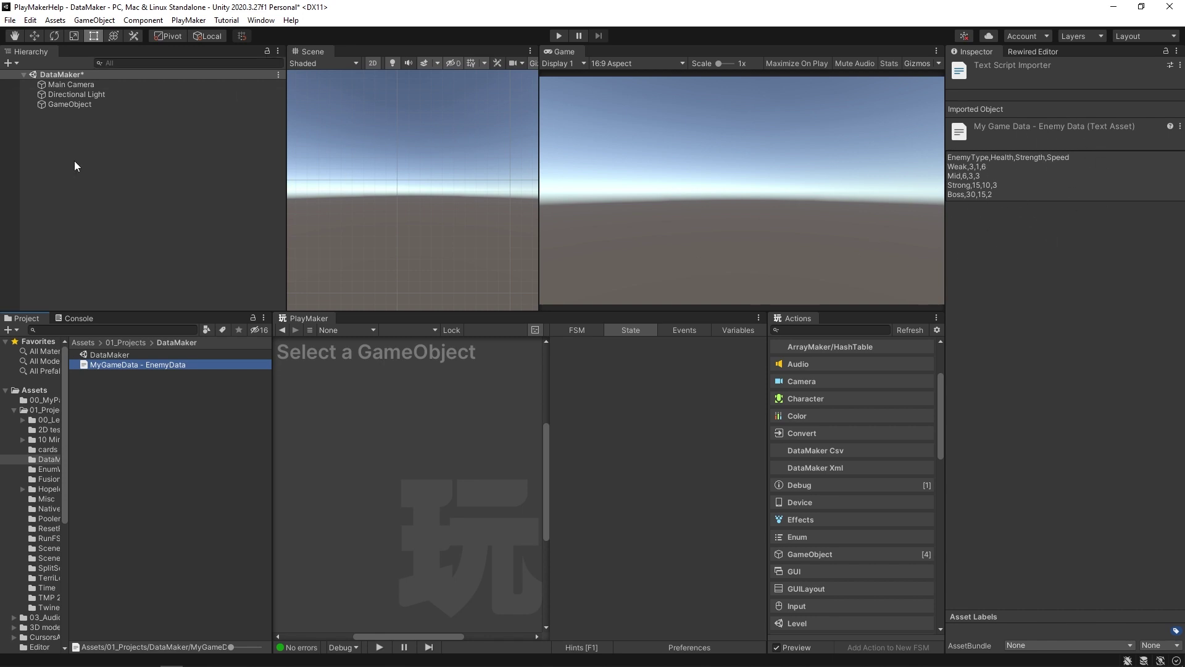
pyautogui.click(135, 153)
pyautogui.hotkey('ctrl', 'shift', 'e')
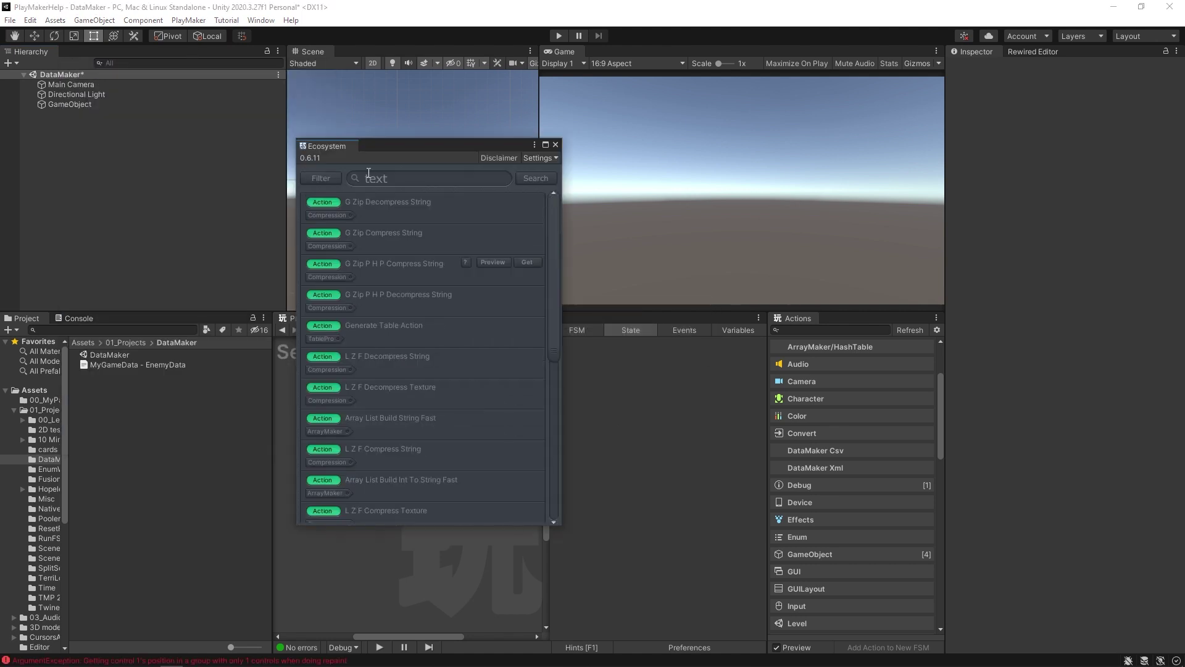
# Step: Confirm Read Text Asset is imported in the Ecosystem, then select GameObject in the Hierarchy
pyautogui.moveTo(558, 216); pyautogui.dragTo(582, 390)
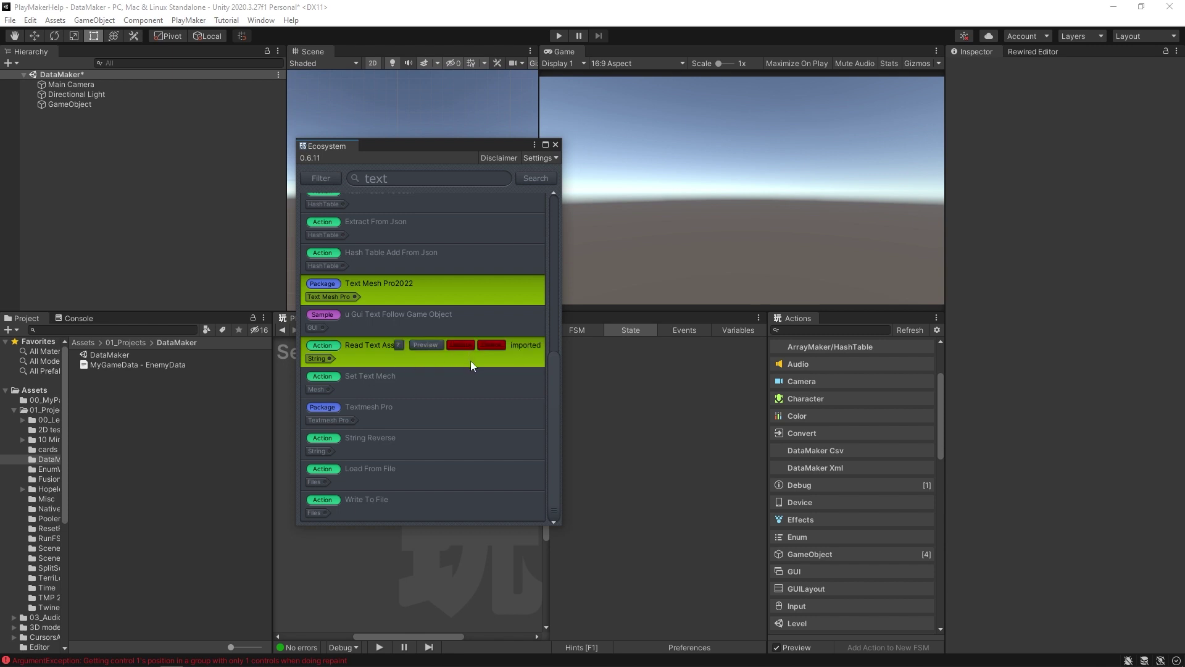
pyautogui.click(64, 105)
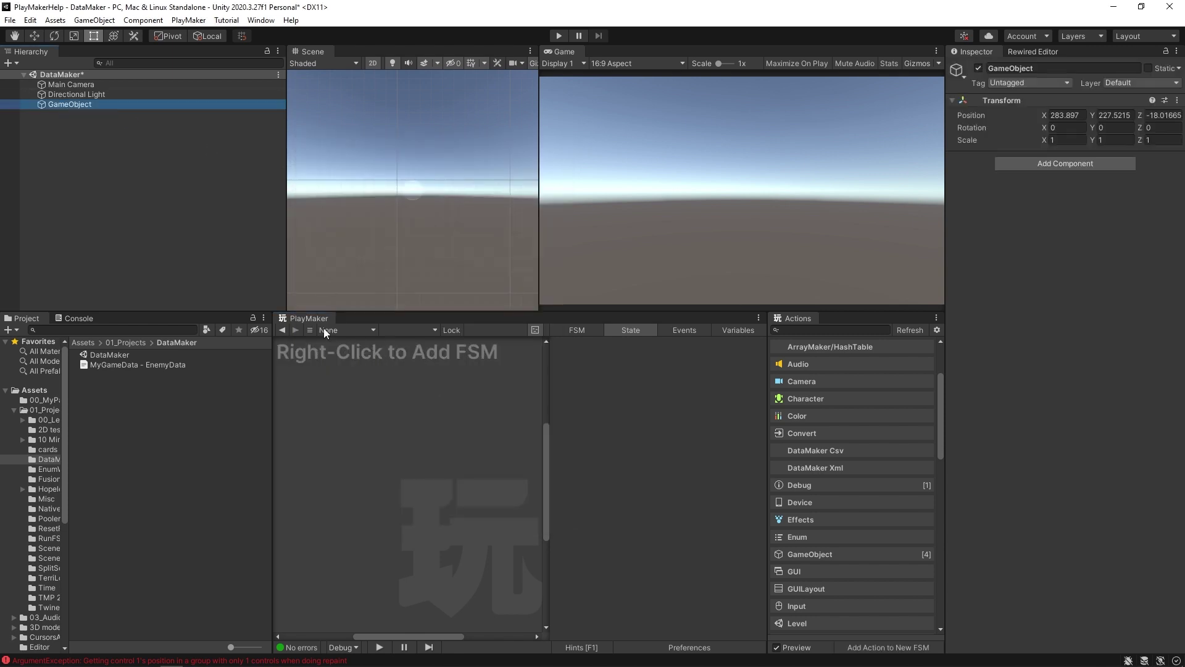
# Step: Add an FSM with a Read Text Asset action reading the MyGameData - EnemyData CSV
pyautogui.rightClick(403, 392)
pyautogui.click(418, 399)
pyautogui.click(822, 328)
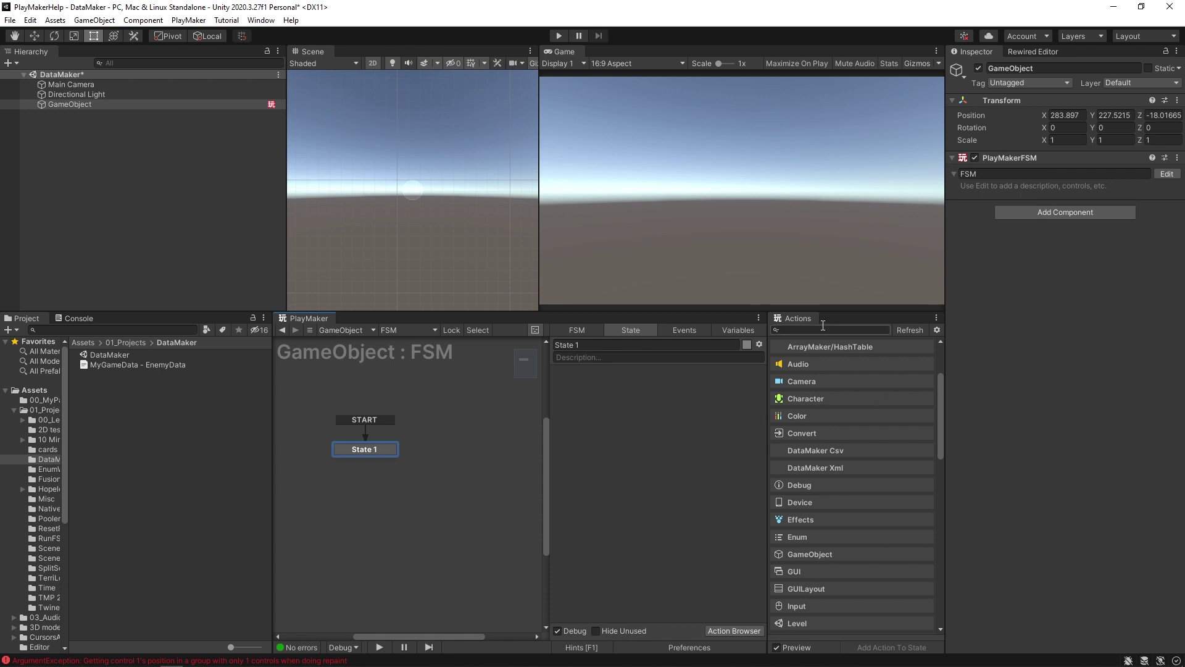
pyautogui.write('read')
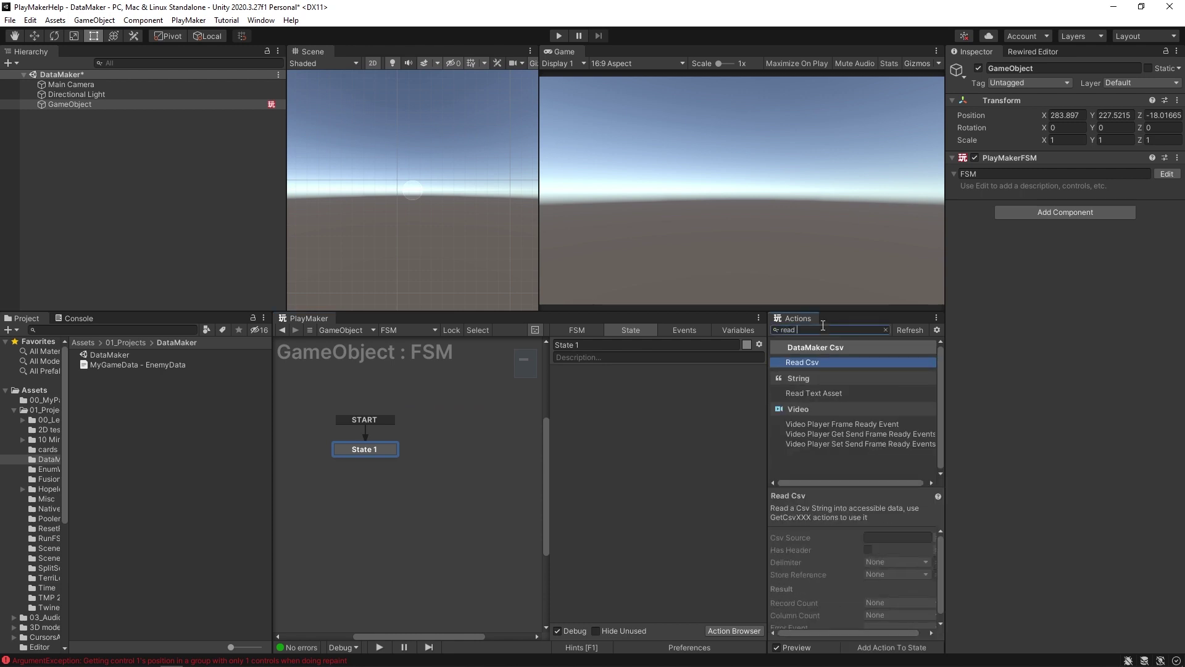
pyautogui.moveTo(809, 393); pyautogui.dragTo(635, 413)
pyautogui.moveTo(94, 369); pyautogui.dragTo(662, 386)
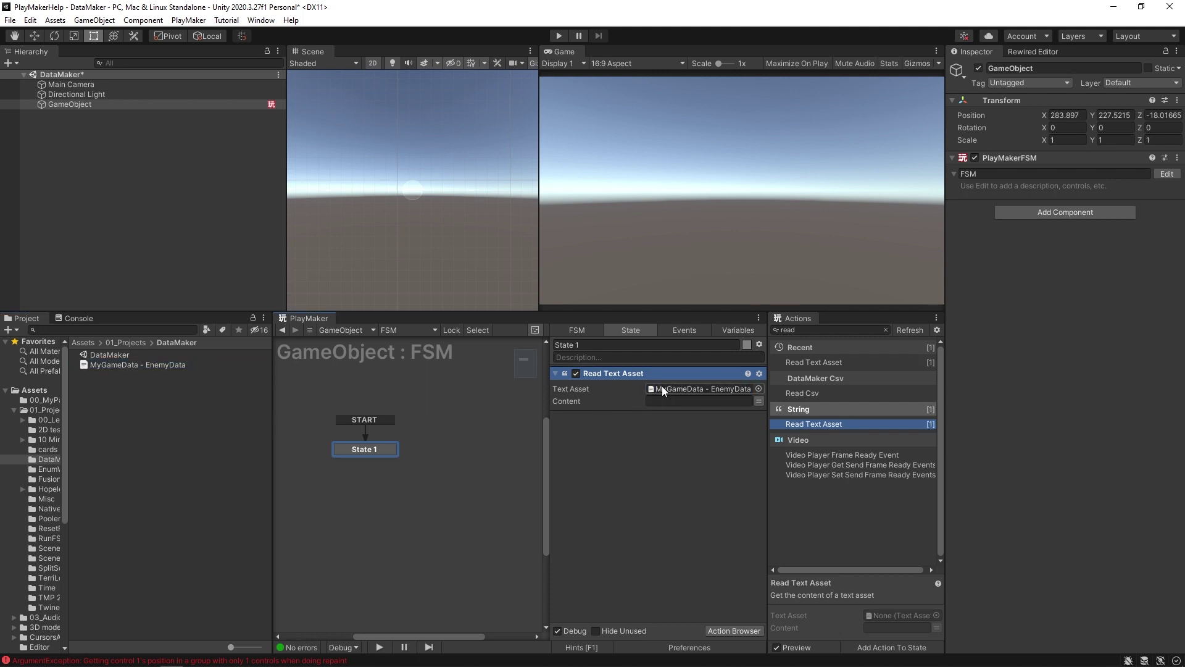
# Step: Store the read content in a new variable MyEnemyData and enter Play mode
pyautogui.click(759, 401)
pyautogui.click(710, 400)
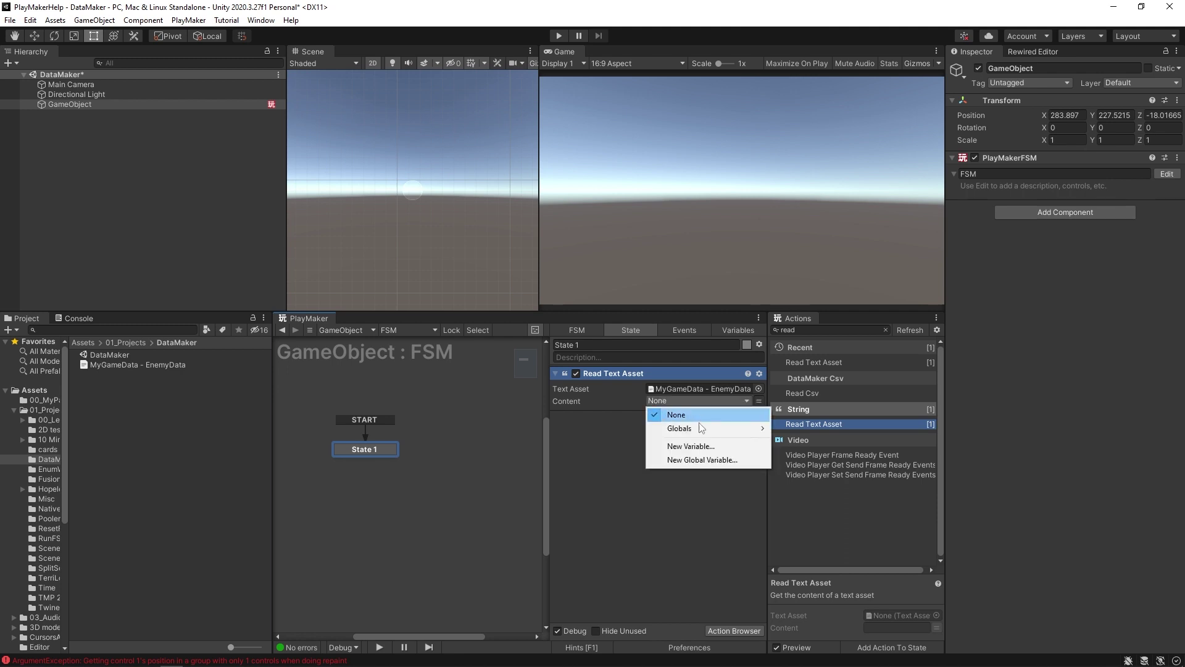
pyautogui.click(692, 446)
pyautogui.write('MyEnemyDa')
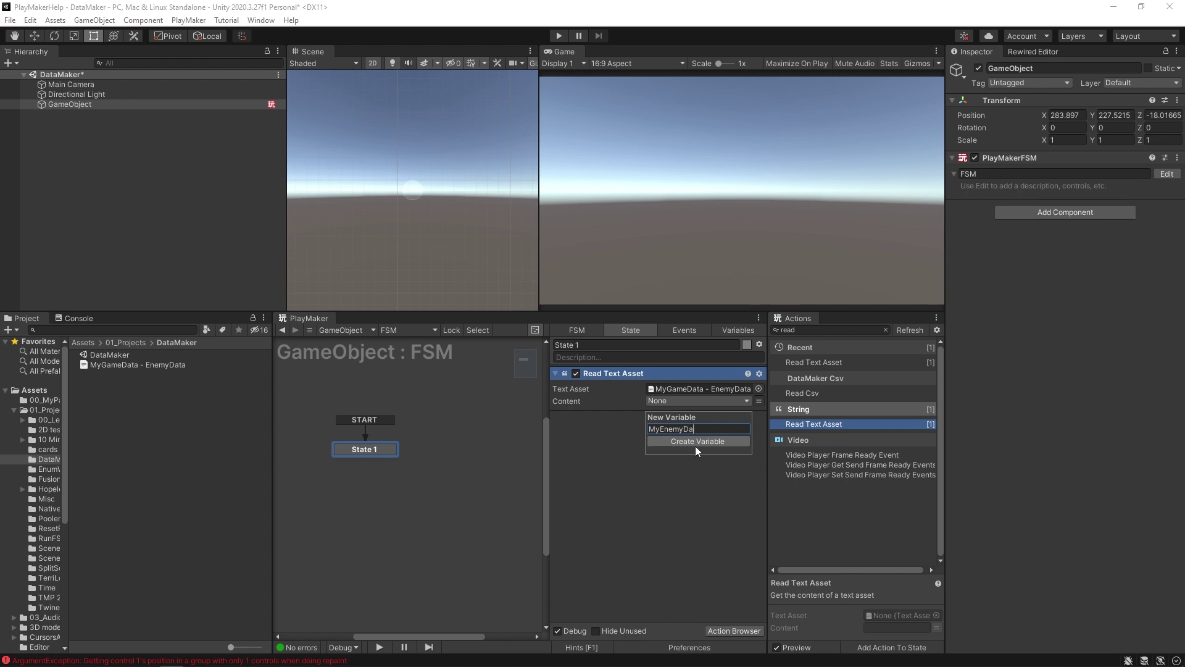
pyautogui.write('ta')
pyautogui.click(695, 443)
pyautogui.hotkey('ctrl', 'p')
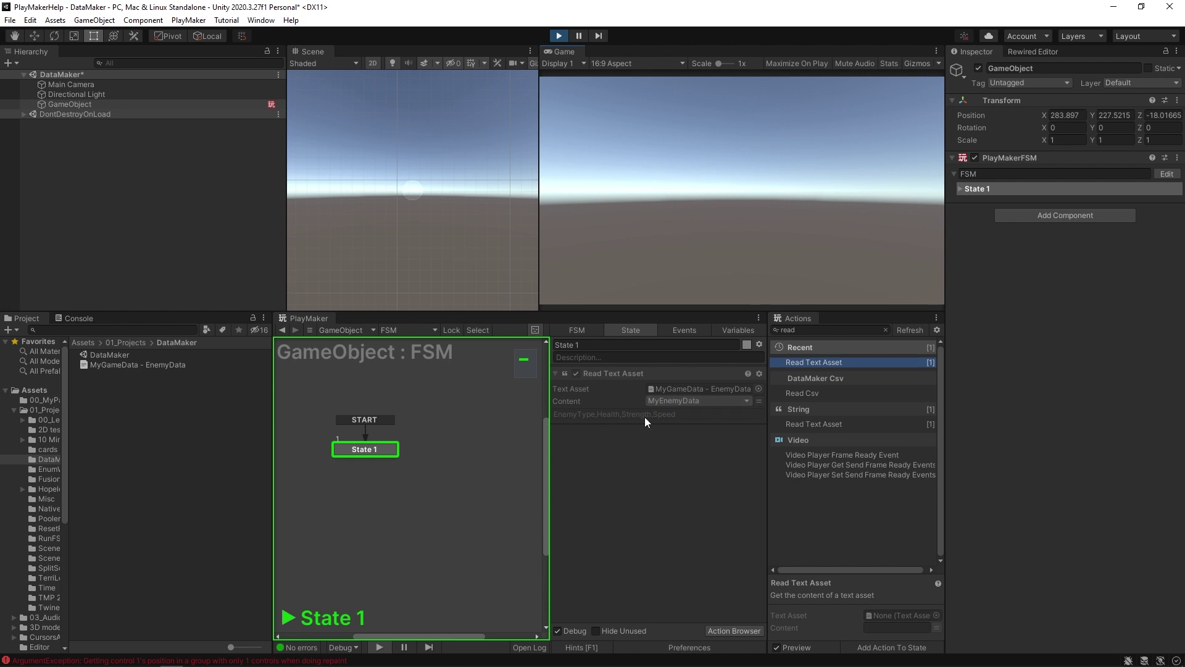
# Step: In the FSM Variables list, select the MyEnemyData string variable and focus its Value field
pyautogui.click(734, 331)
pyautogui.click(571, 371)
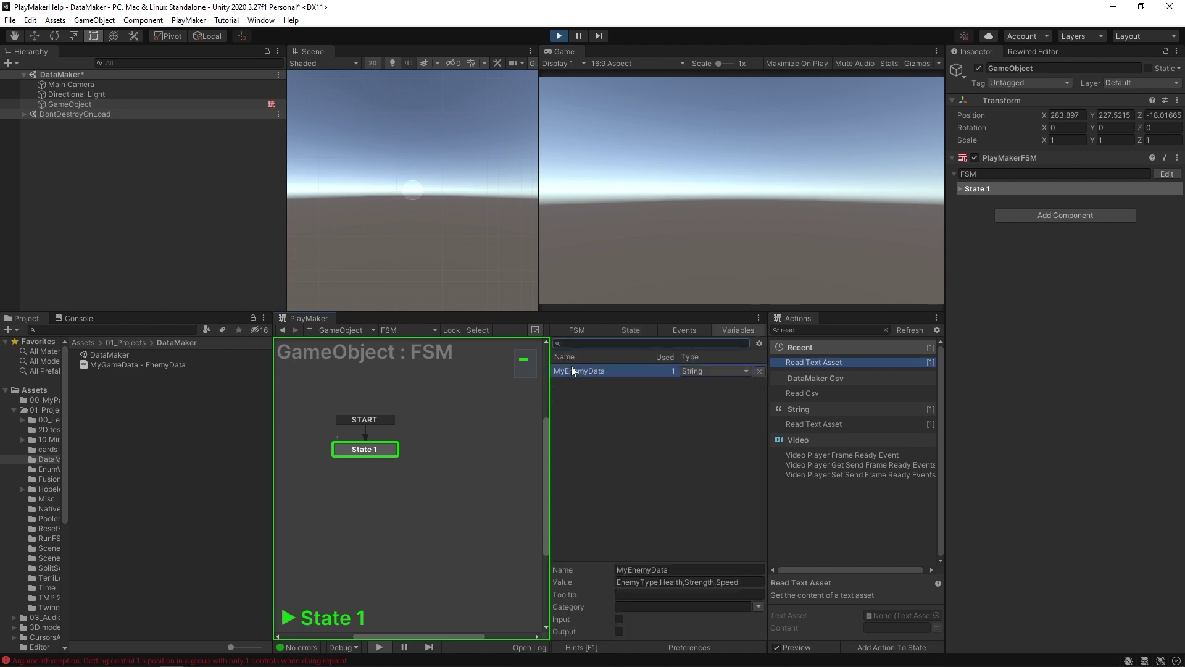
pyautogui.click(664, 582)
pyautogui.click(665, 581)
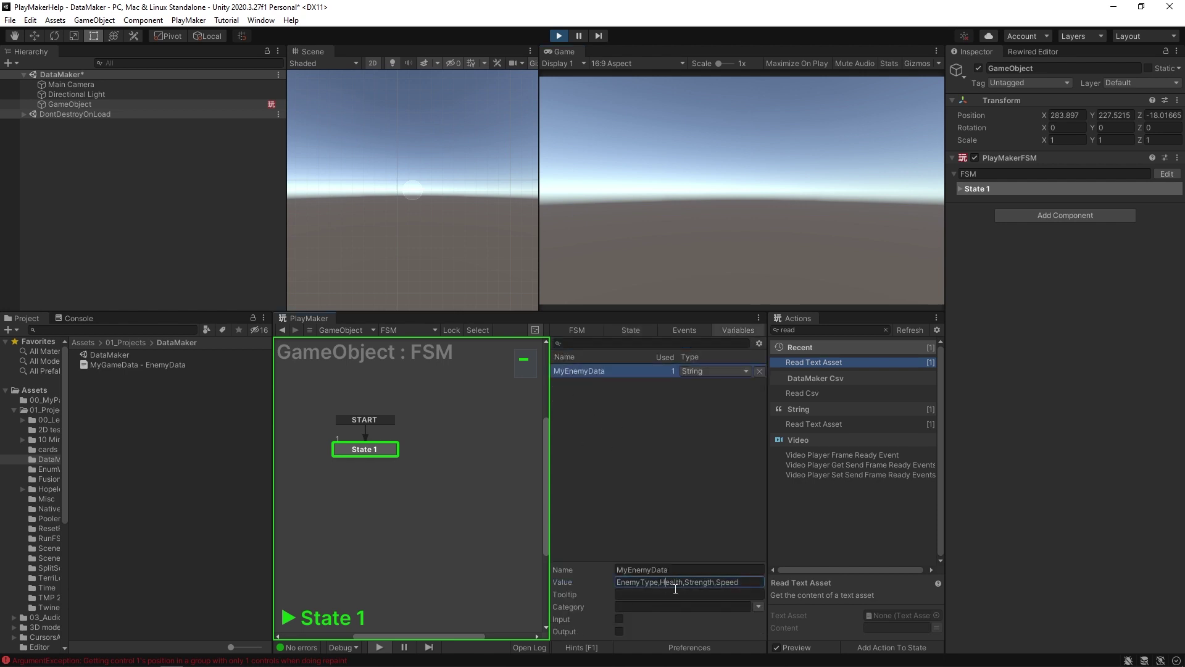
# Step: Read through the stored CSV rows Mid,6,3,3, Boss,30,15,2 and Weak,3,1,6
pyautogui.hotkey('ctrl', 'a')
pyautogui.write('Mid,6,3,3')
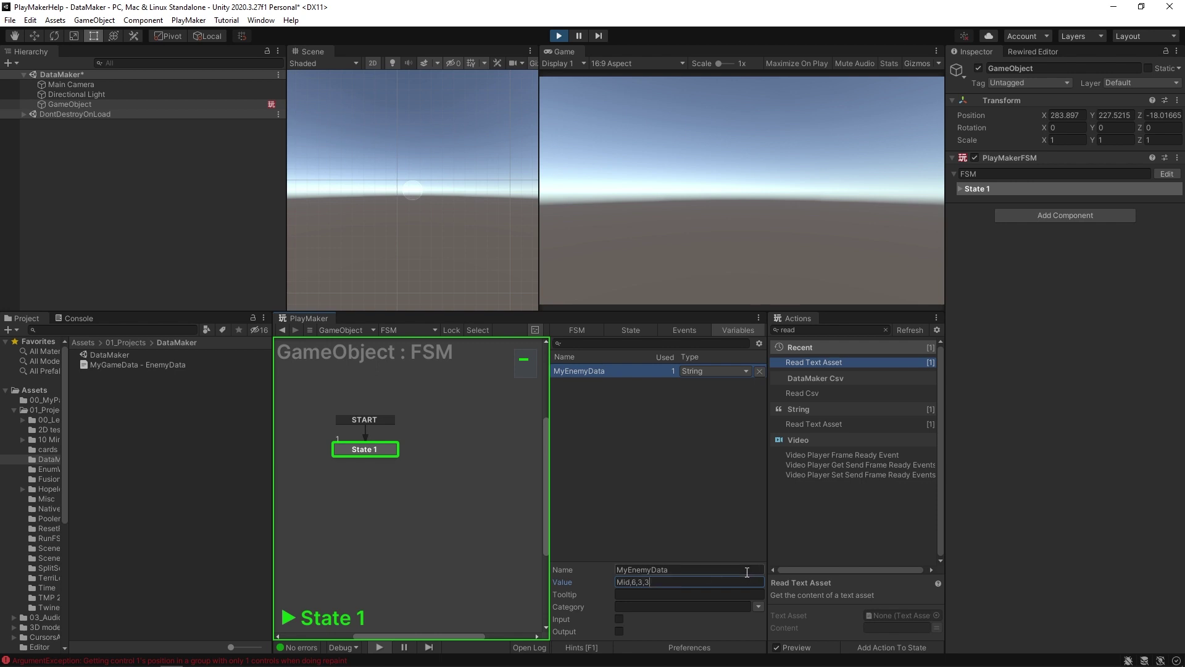
pyautogui.hotkey('ctrl', 'a')
pyautogui.write('Boss,30,15,2')
pyautogui.hotkey('ctrl', 'a')
pyautogui.write('Weak,3,1,6')
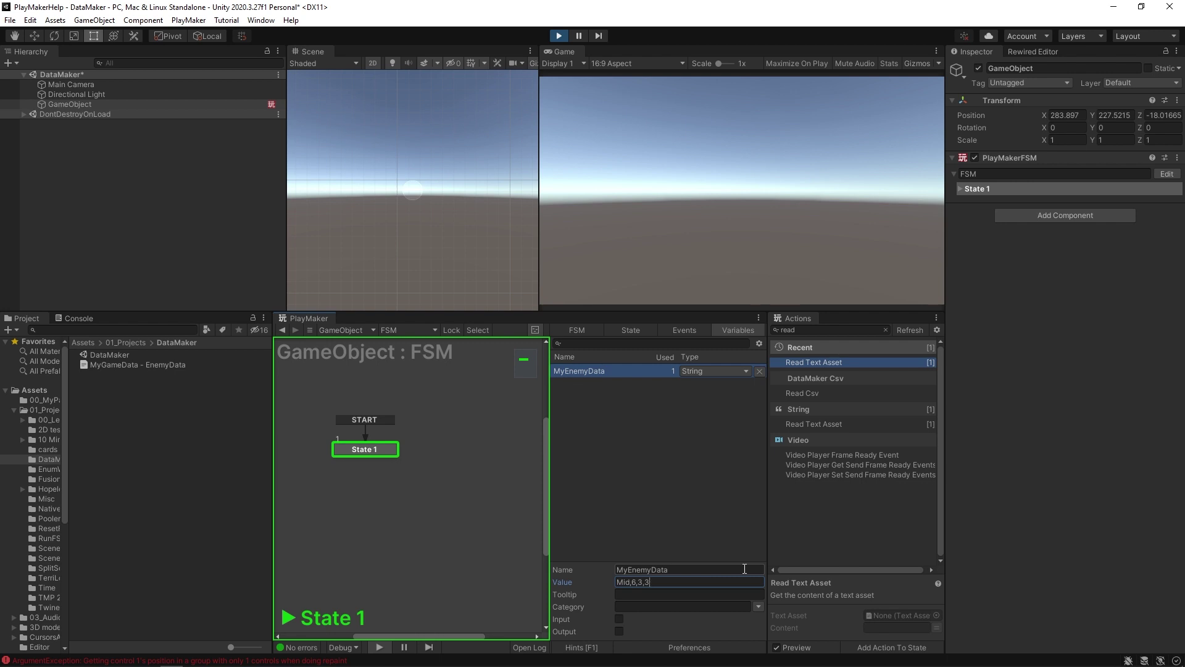